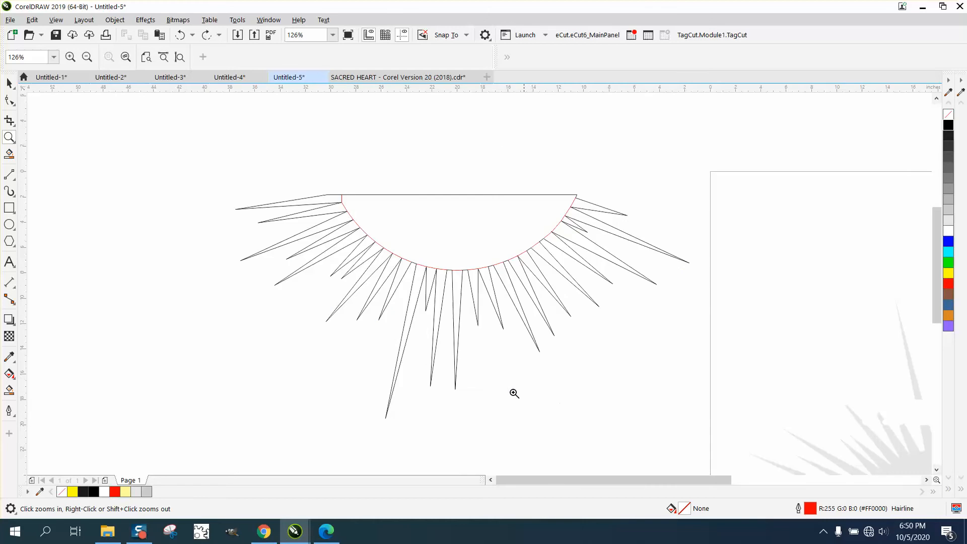
# - Smart Fill the four uppermost rays on the sunburst outline's left side with black and move the filled shapes 40 inches left
pyautogui.click(9, 83)
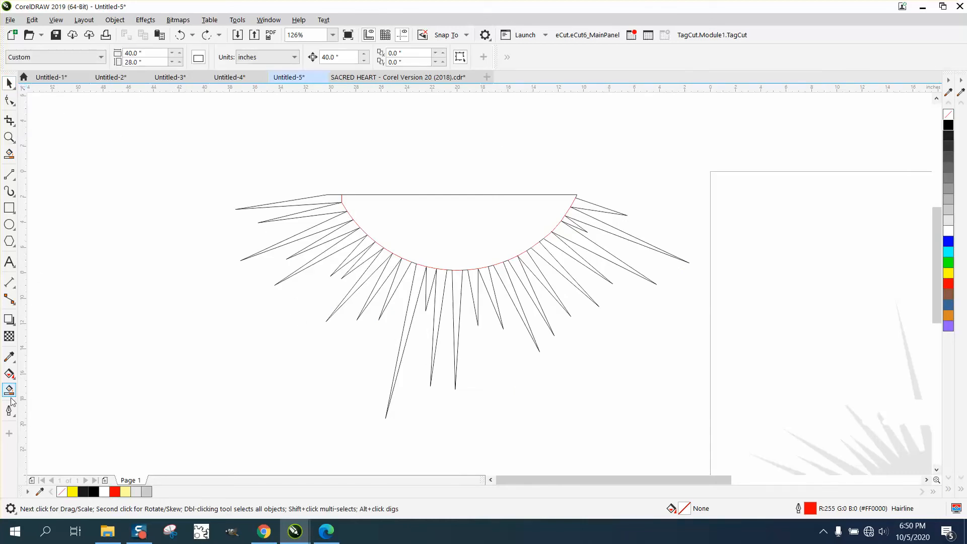
pyautogui.click(9, 136)
pyautogui.moveTo(330, 185); pyautogui.dragTo(453, 278)
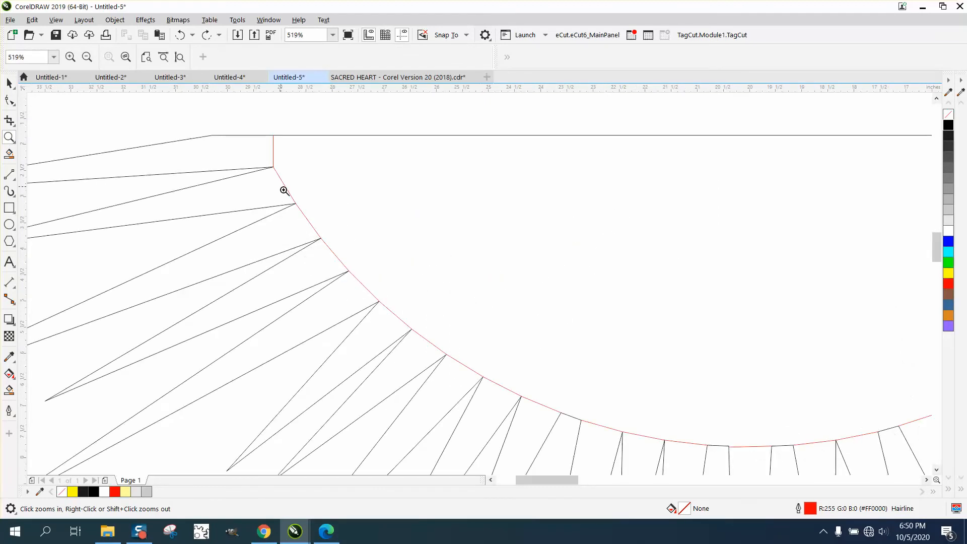
pyautogui.rightClick(369, 257)
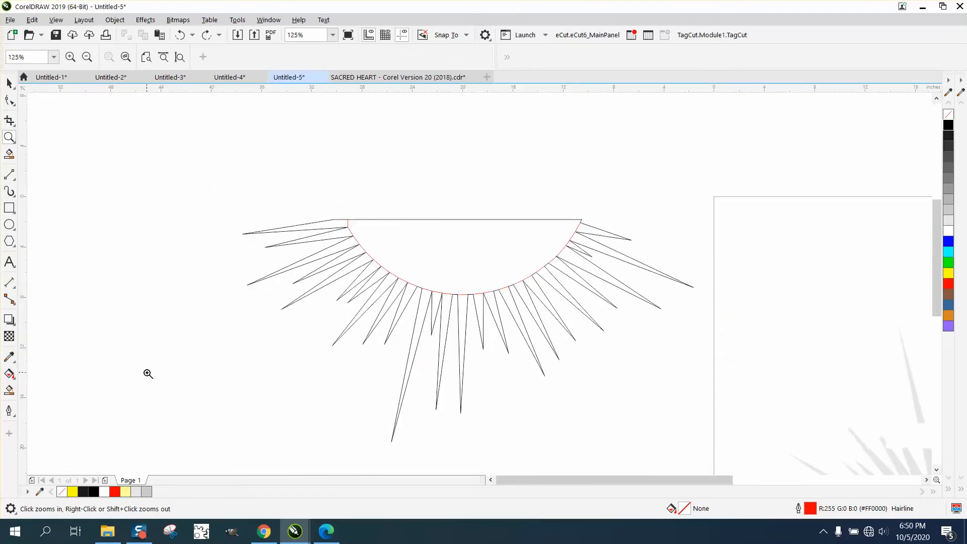
pyautogui.click(9, 390)
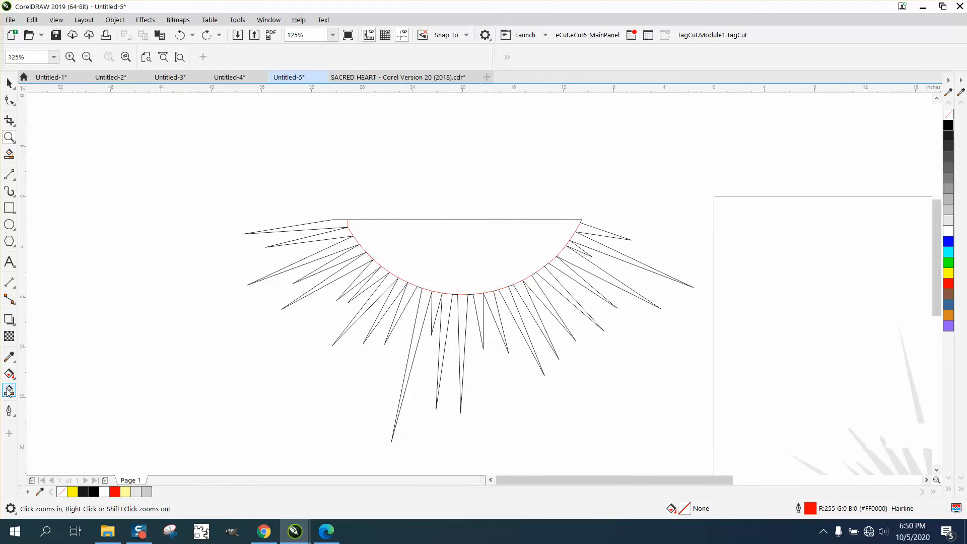
pyautogui.click(319, 226)
pyautogui.hotkey('ctrl', 'z')
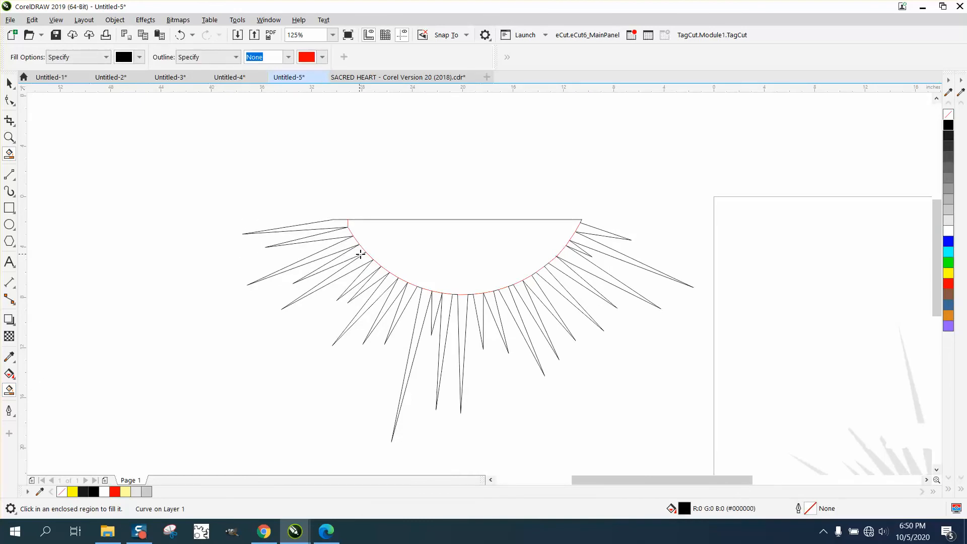
# - Duplicate the four black rays and move the copy 40 inches down
pyautogui.scroll(-2, 360, 253)
pyautogui.click(9, 137)
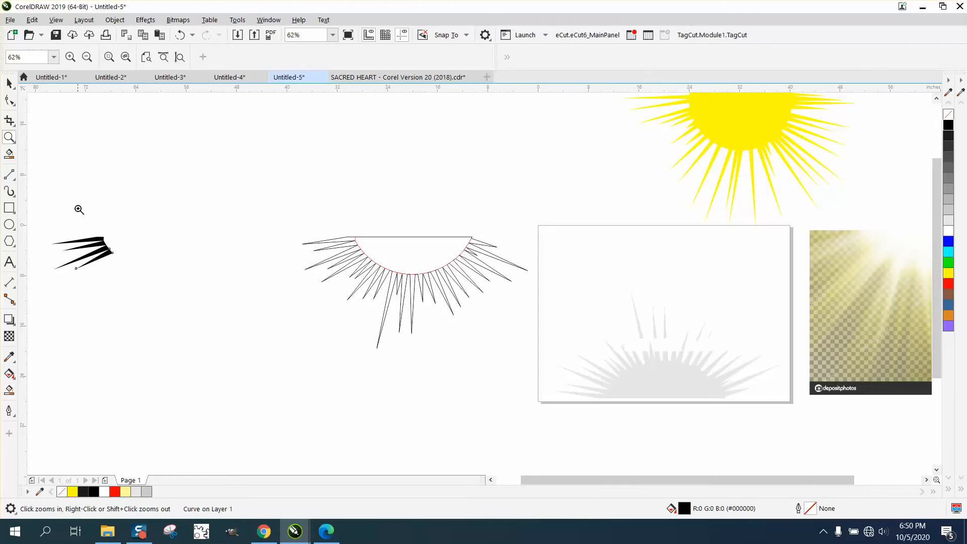
pyautogui.moveTo(50, 222); pyautogui.dragTo(185, 303)
pyautogui.click(9, 83)
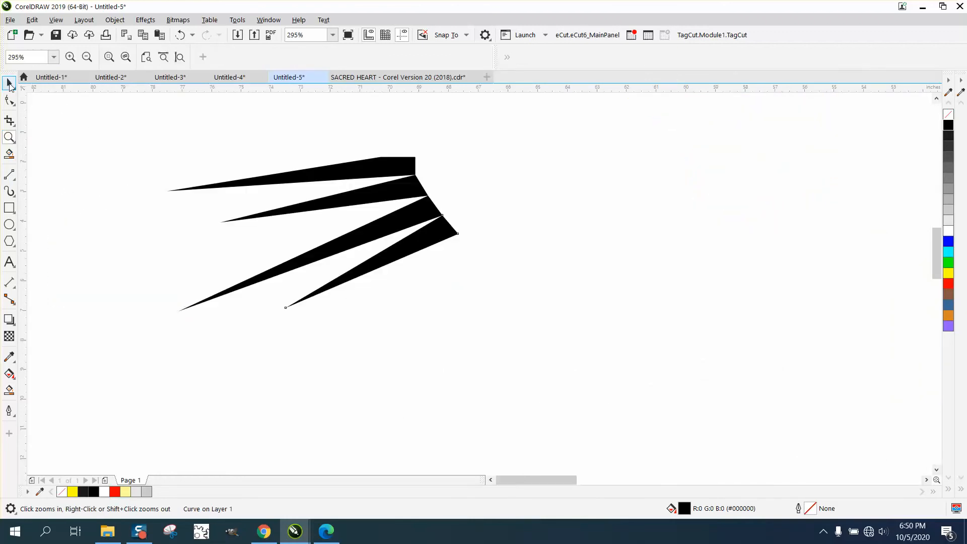
pyautogui.moveTo(142, 145); pyautogui.dragTo(522, 331)
pyautogui.press('+')
pyautogui.press('Down')
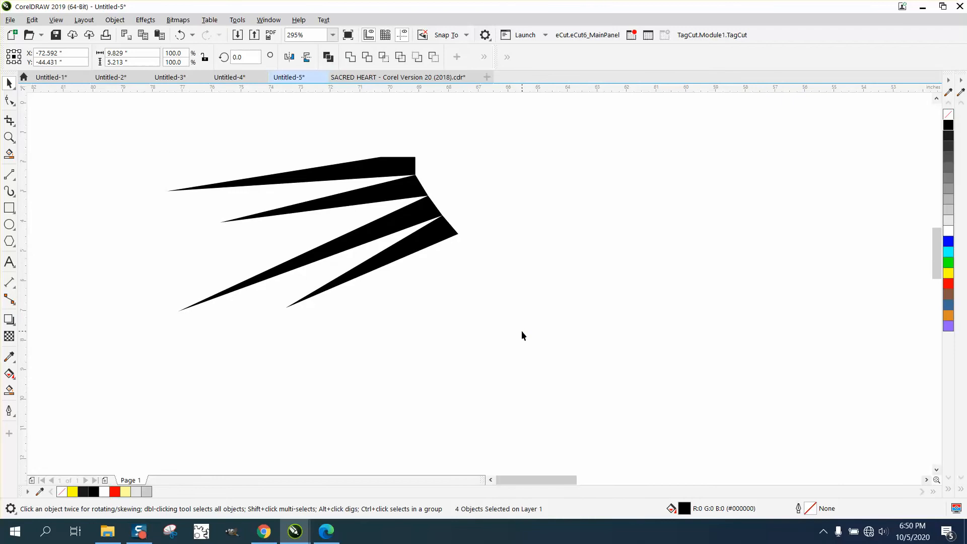
# - Apply a Vignette effect to the top black ray with the Rectangle shape, offset 100 and fade 75
pyautogui.click(250, 184)
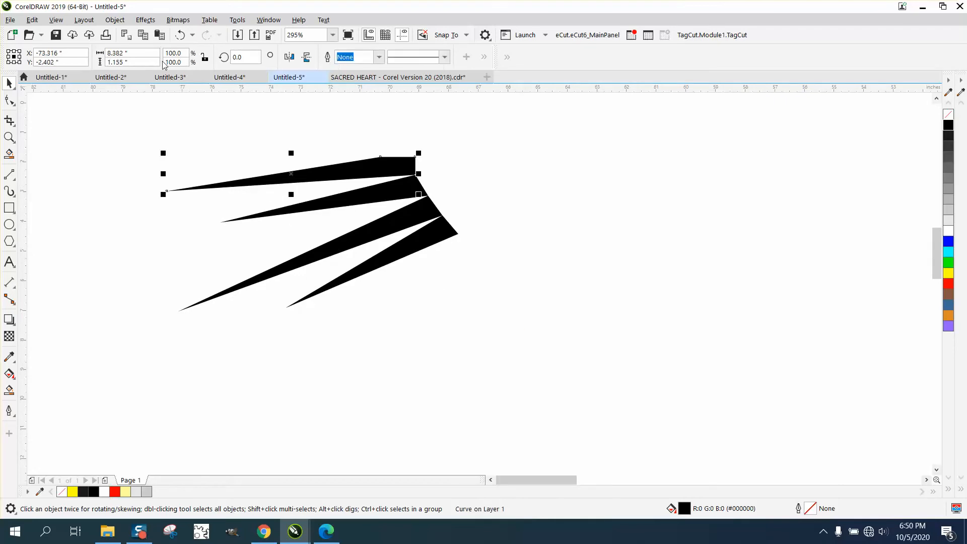
pyautogui.click(143, 21)
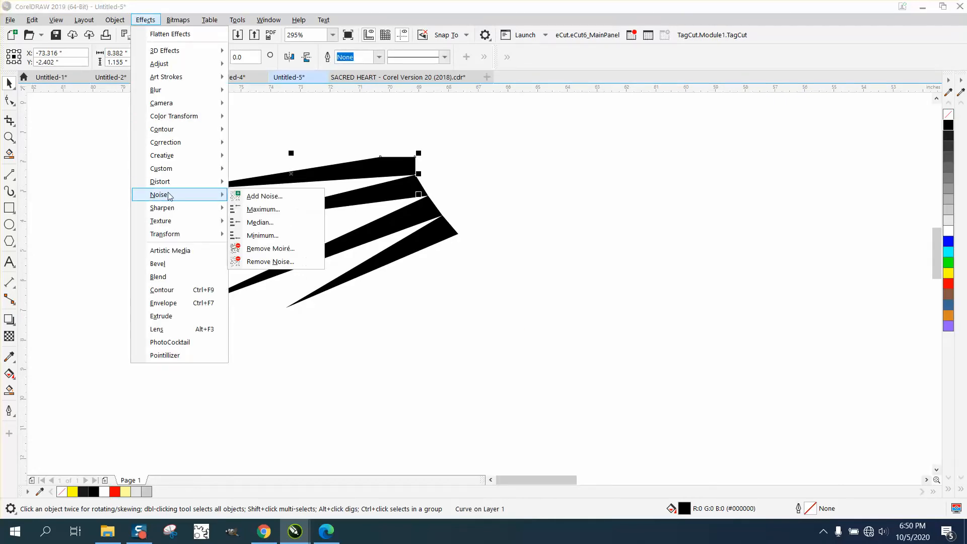
pyautogui.moveTo(164, 160)
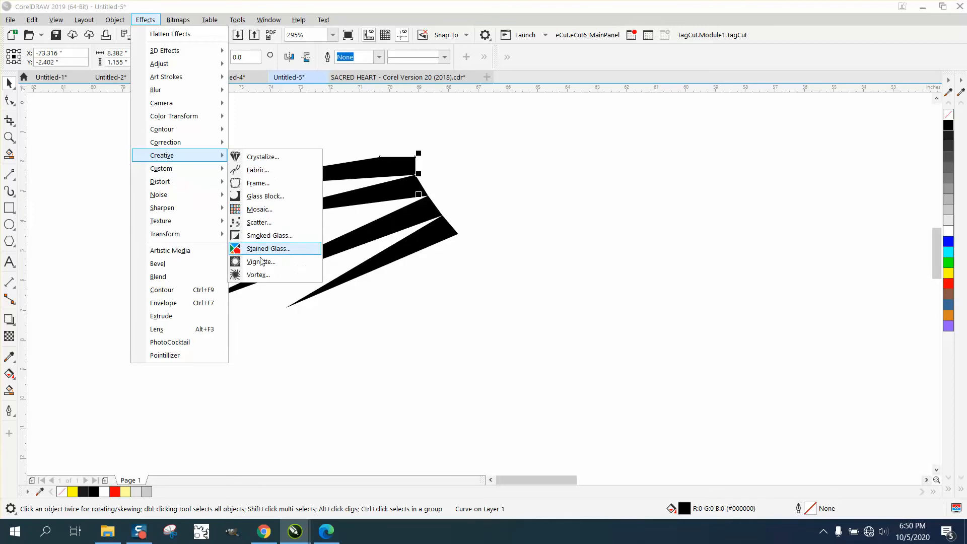
pyautogui.click(259, 262)
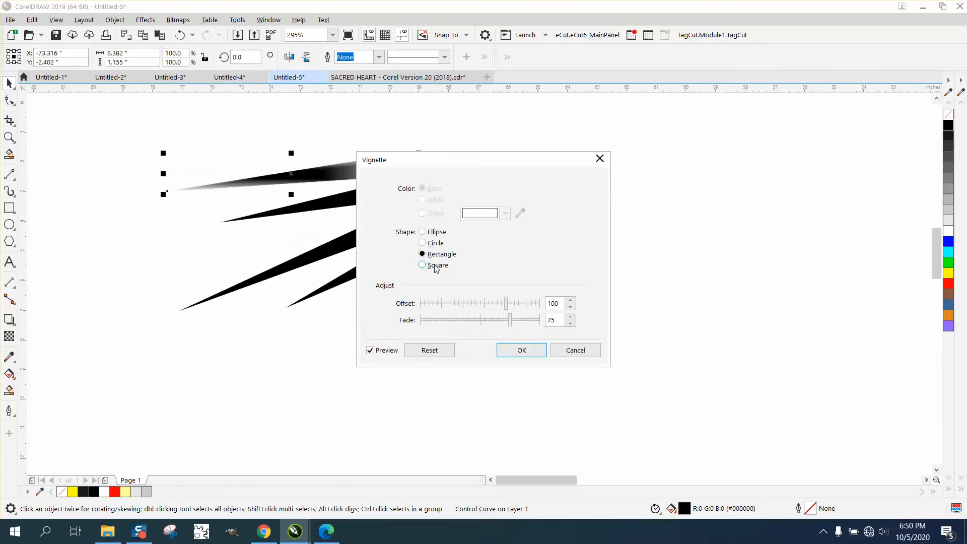
pyautogui.click(520, 350)
pyautogui.click(460, 188)
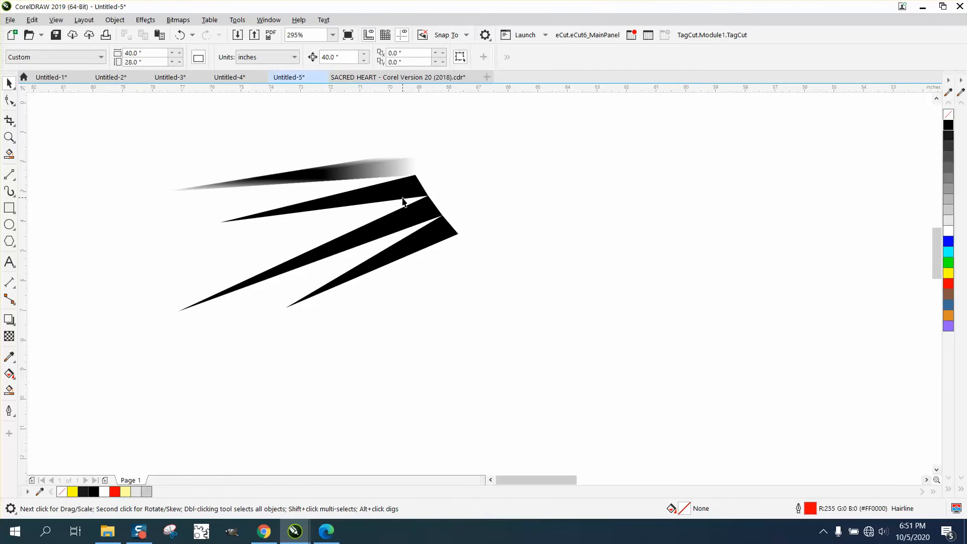
# - Apply a Vignette effect to the second ray from the top with the Ellipse shape, offset 100 and fade 75
pyautogui.click(403, 202)
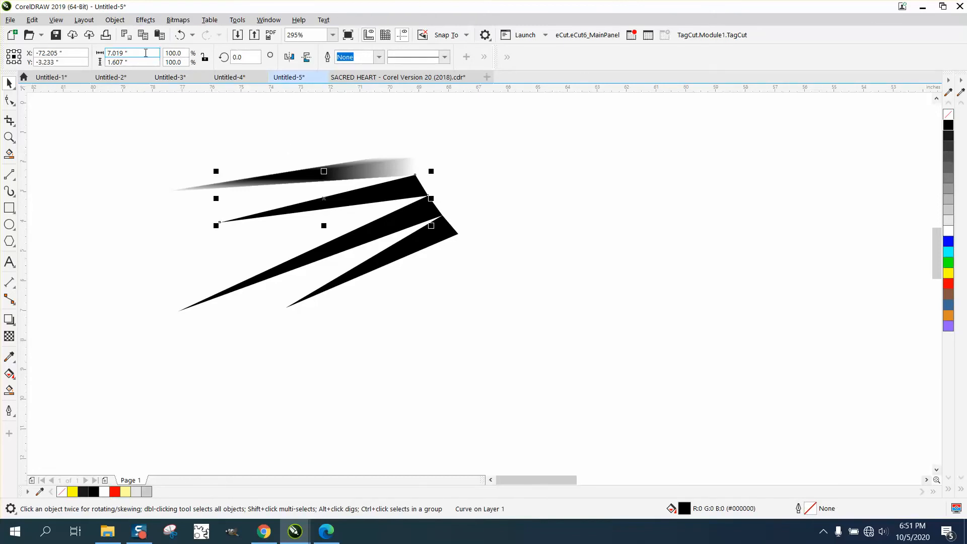
pyautogui.click(145, 20)
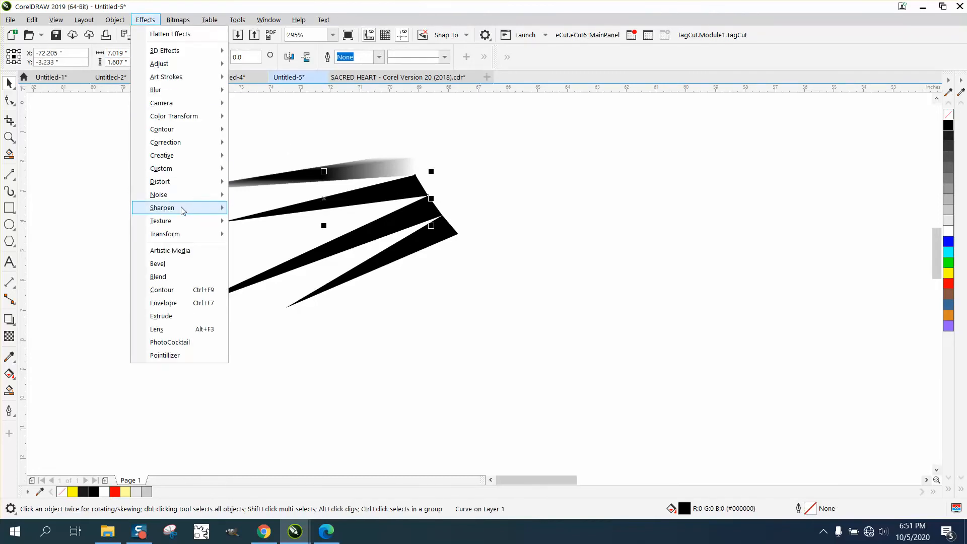
pyautogui.moveTo(171, 210)
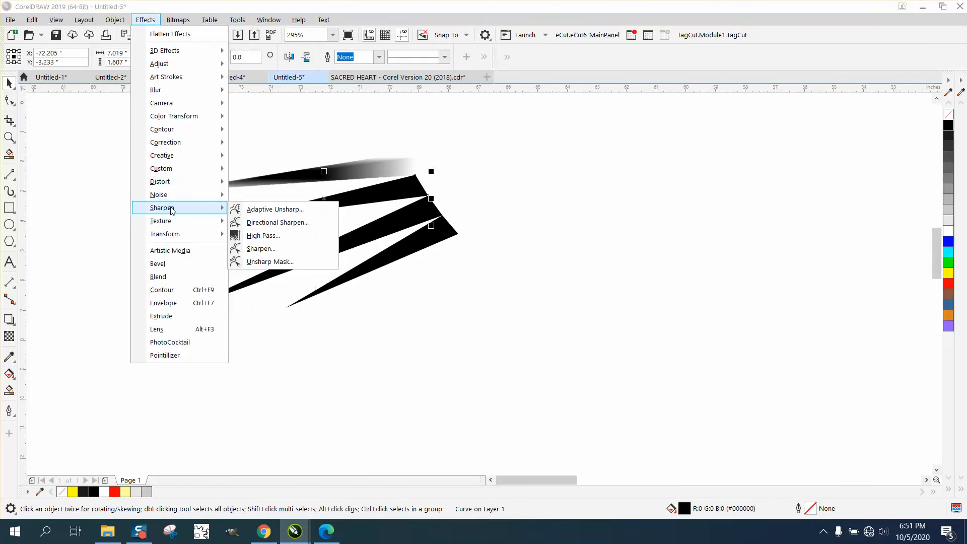
pyautogui.moveTo(171, 145)
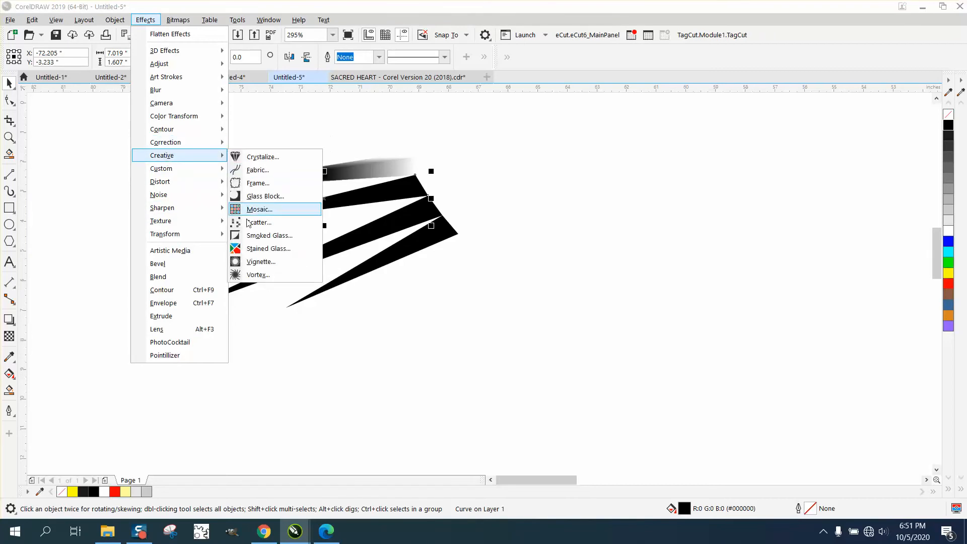
pyautogui.click(249, 263)
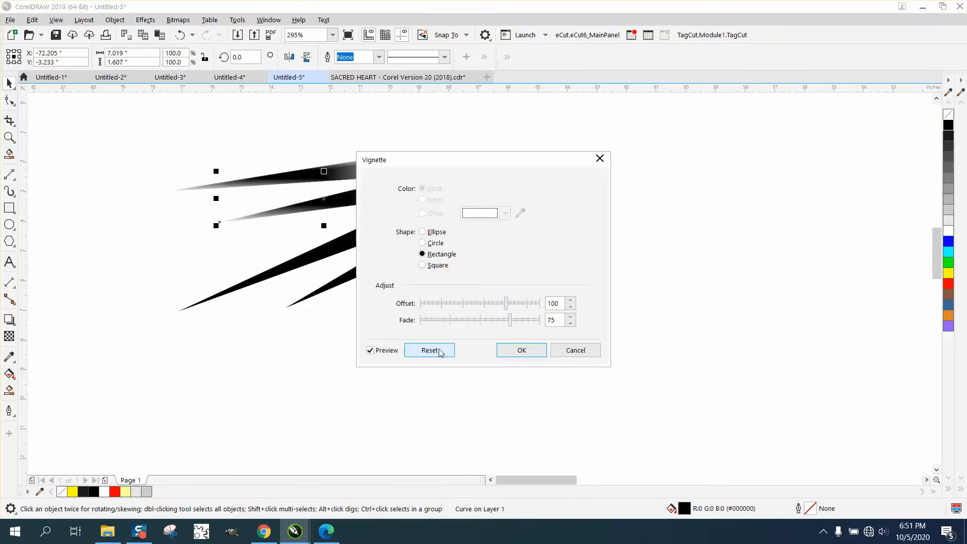
pyautogui.click(525, 354)
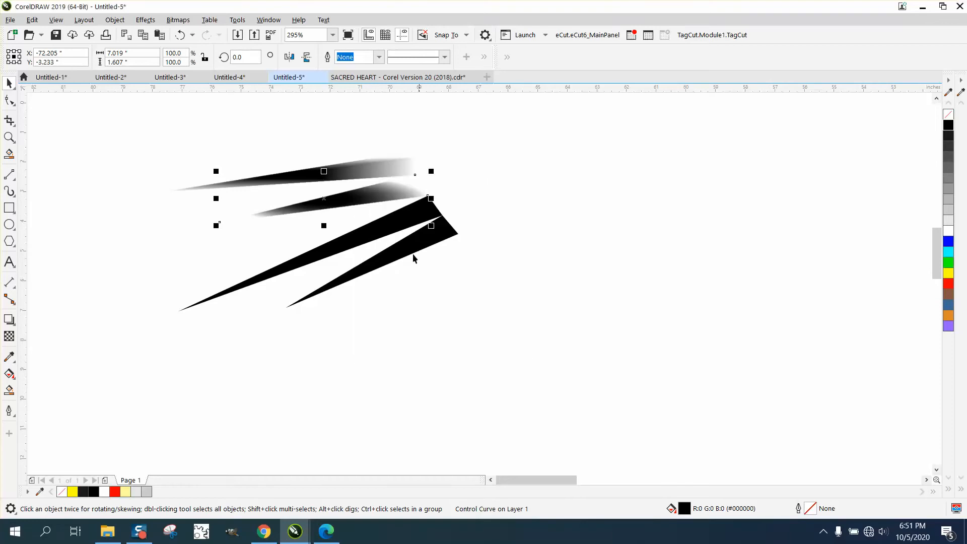
pyautogui.click(146, 19)
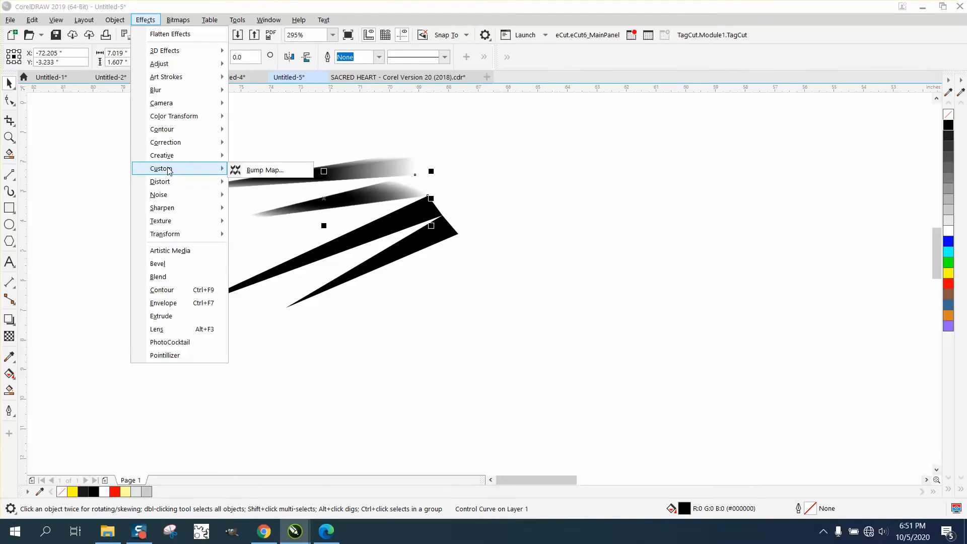
pyautogui.moveTo(169, 159)
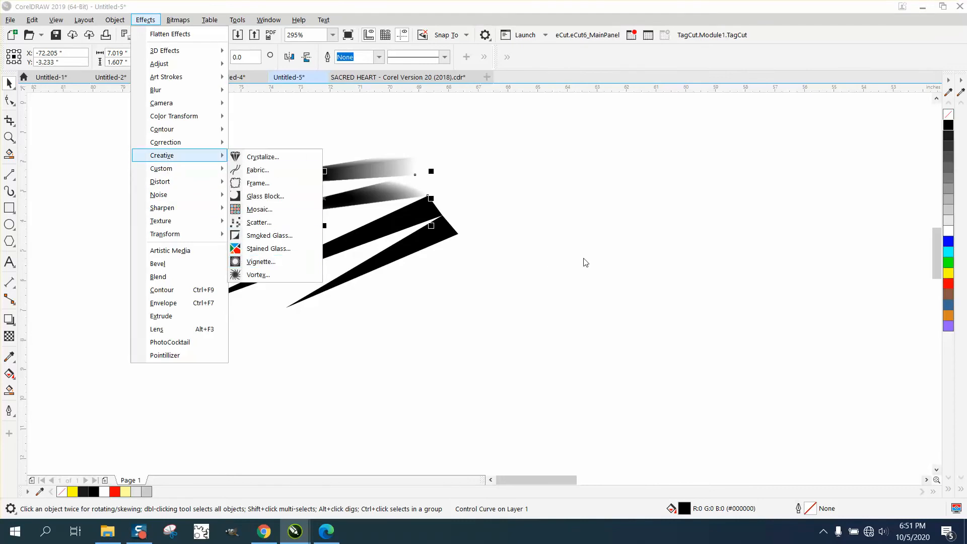
pyautogui.click(583, 258)
# - Apply an Ellipse-shaped Vignette effect to the third ray from the top, with offset 100 and fade 75
pyautogui.click(422, 210)
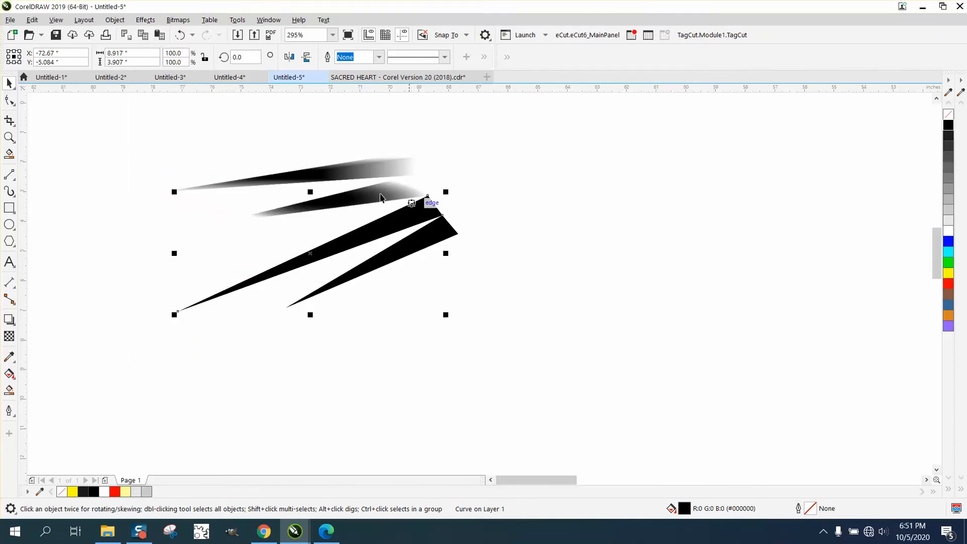
pyautogui.click(114, 20)
pyautogui.moveTo(142, 22)
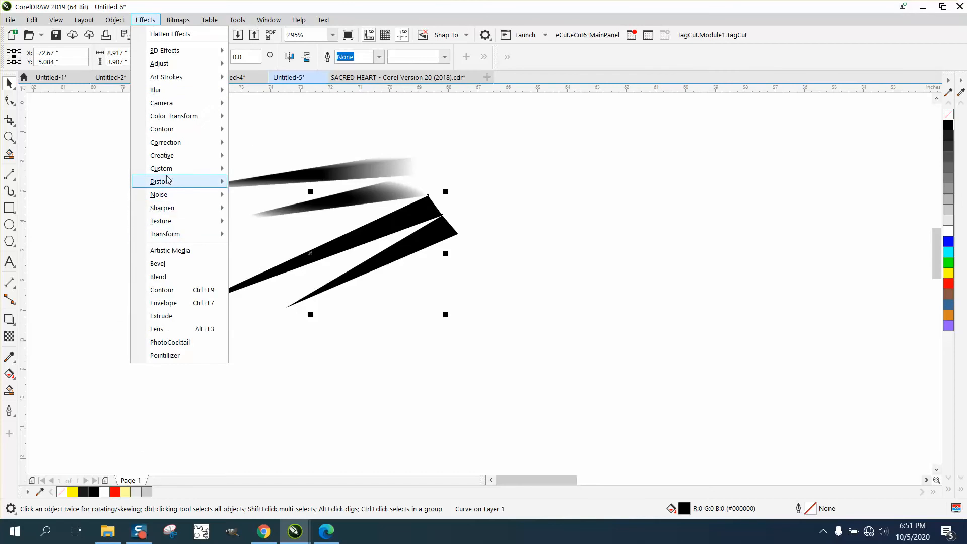
pyautogui.moveTo(196, 156)
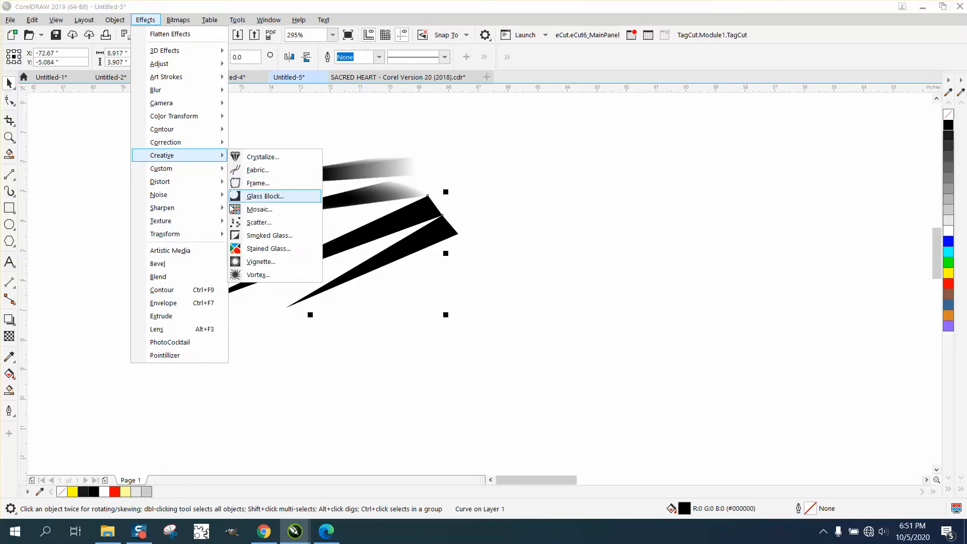
pyautogui.click(242, 262)
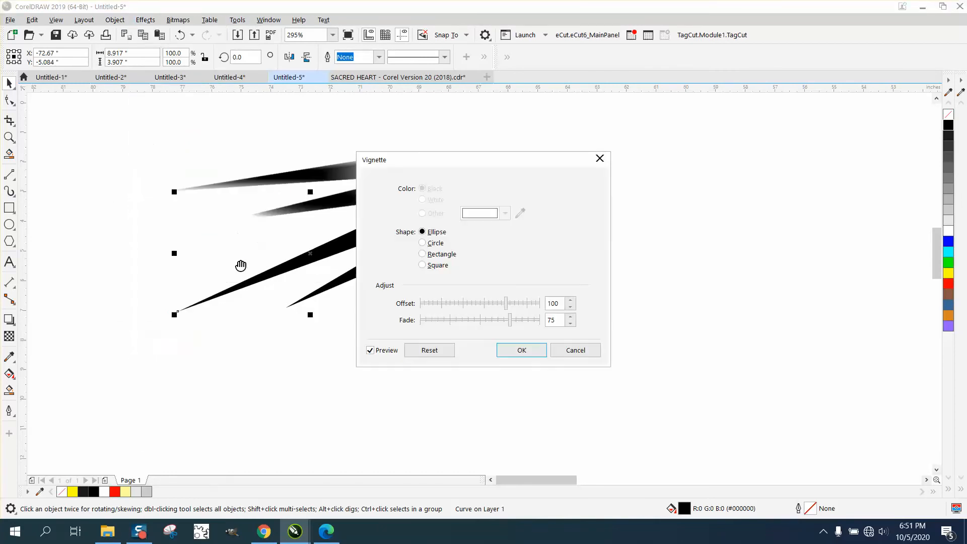
pyautogui.click(531, 355)
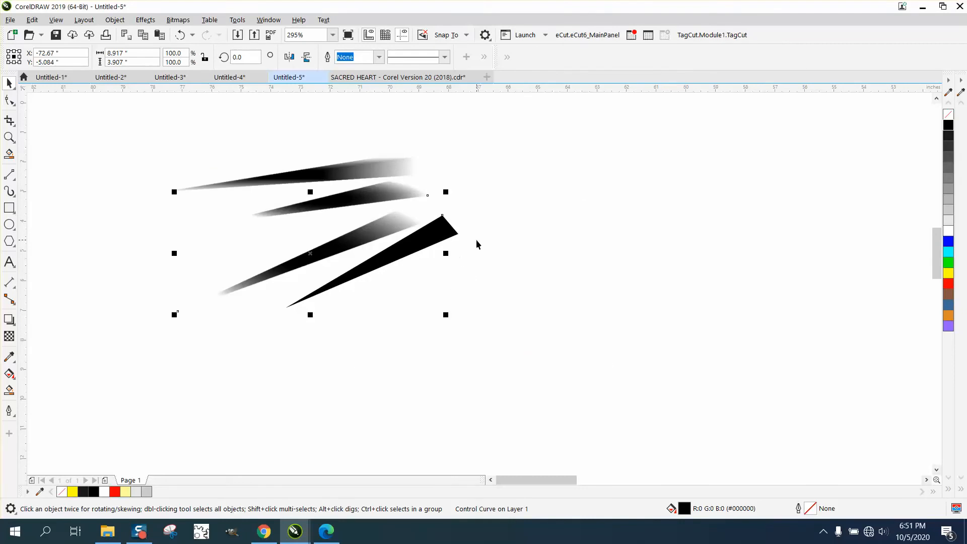
# - Apply a Rectangle-shaped Vignette effect to the lowest of the four rays, with offset 100 and fade 75
pyautogui.click(451, 237)
pyautogui.click(450, 234)
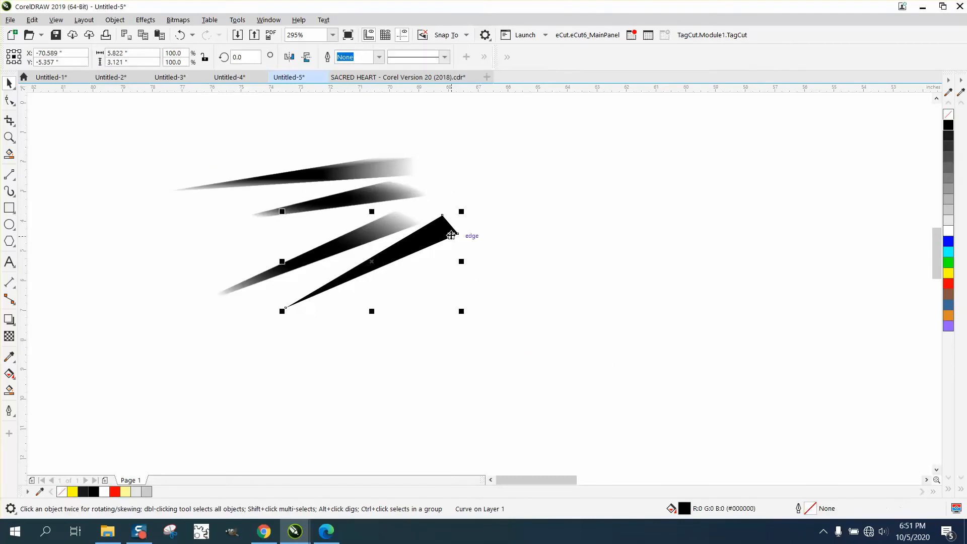
pyautogui.click(146, 21)
pyautogui.moveTo(176, 159)
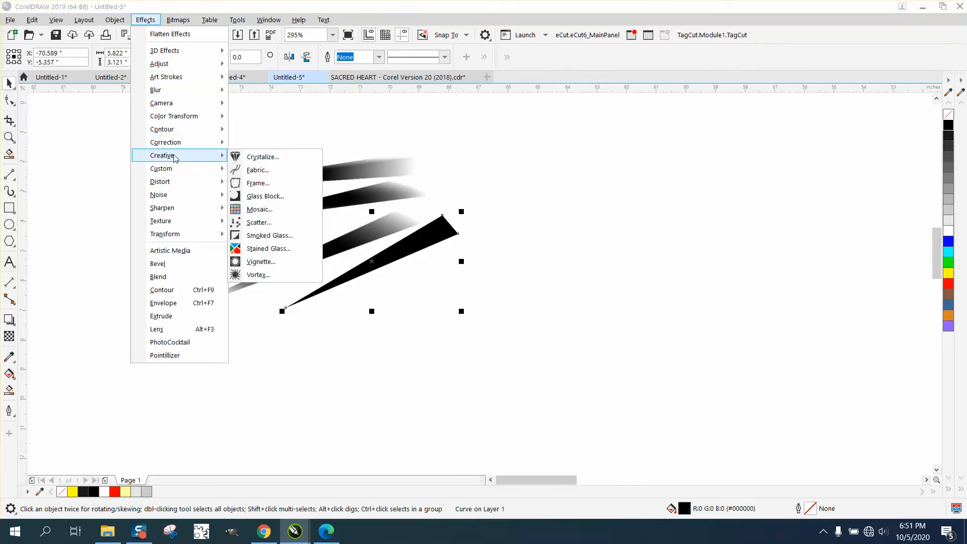
pyautogui.click(261, 261)
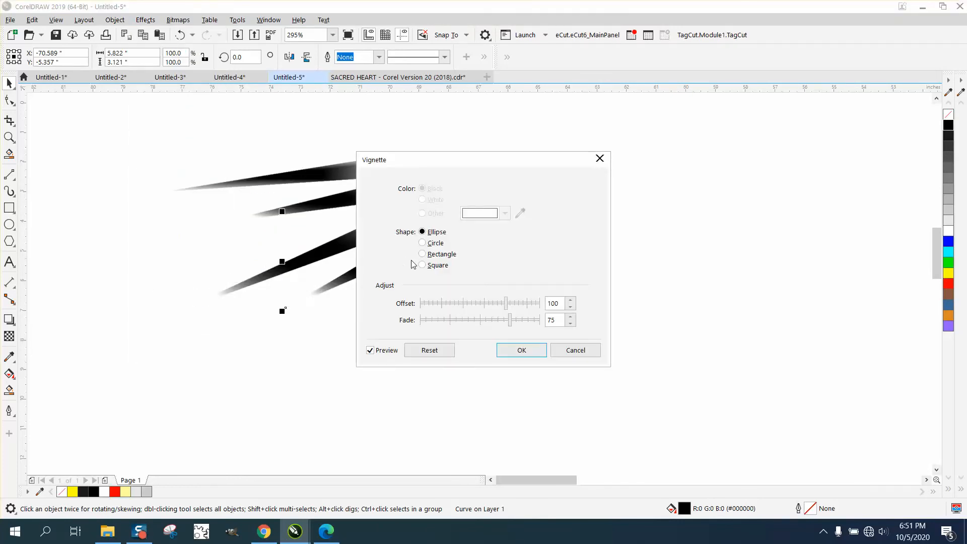
pyautogui.click(423, 254)
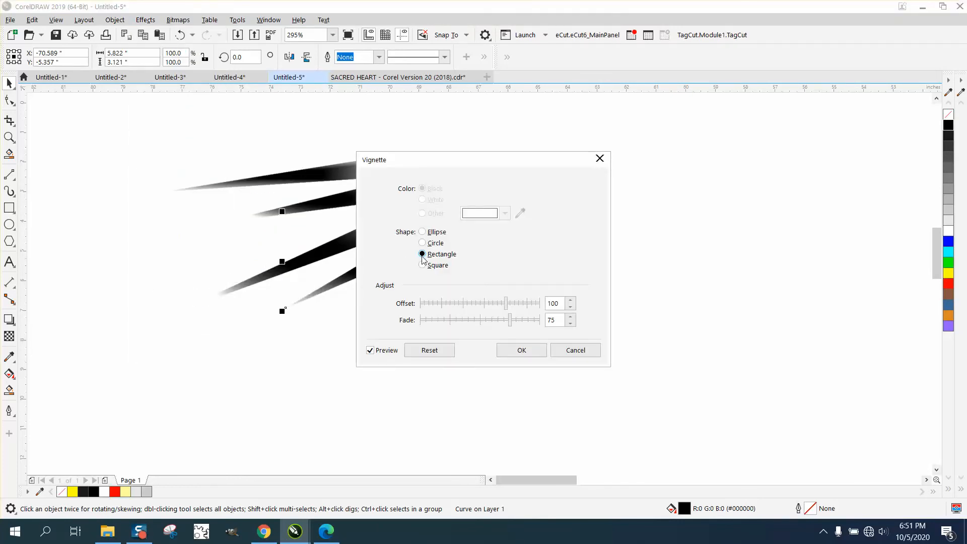
pyautogui.click(517, 351)
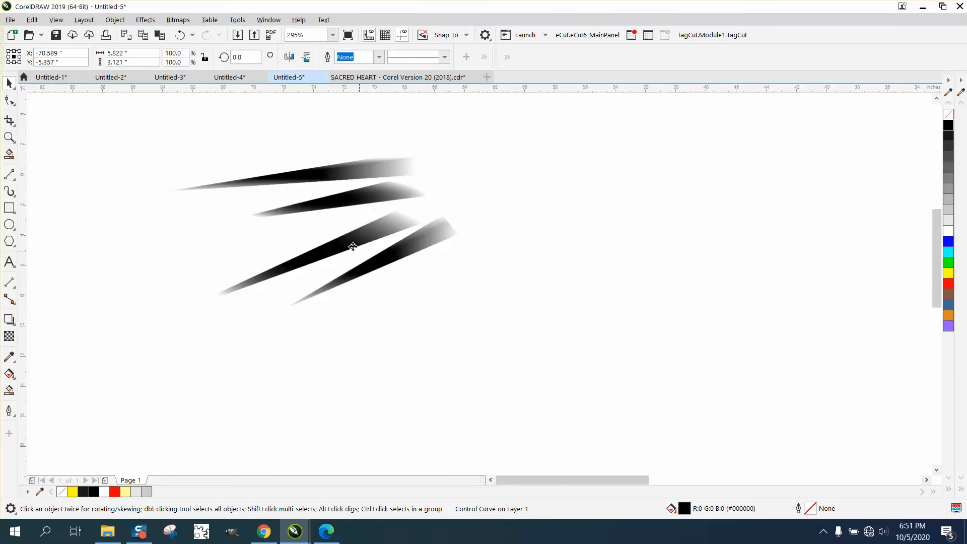
# - Group the four unfaded black rays below the faded set
pyautogui.scroll(-3, 385, 243)
pyautogui.scroll(-4, 375, 232)
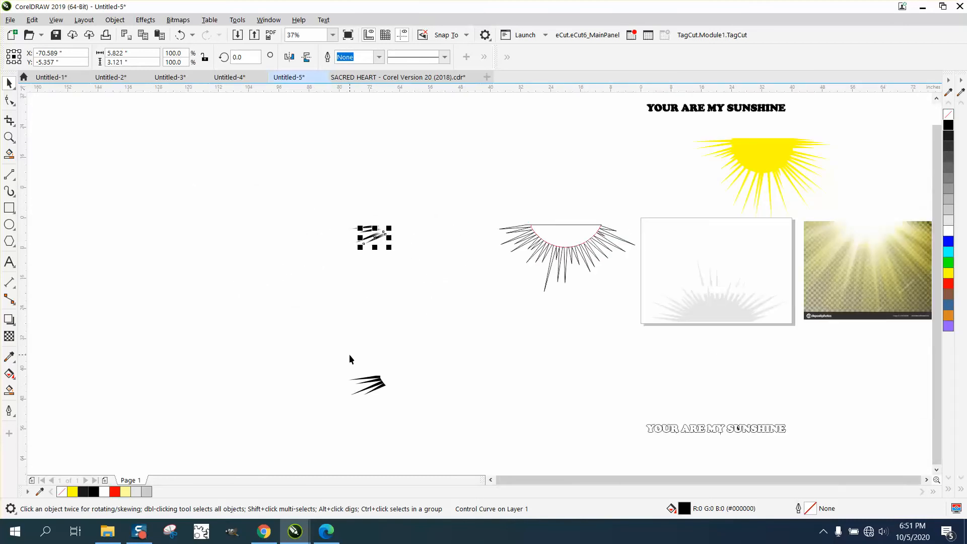
pyautogui.moveTo(347, 355); pyautogui.dragTo(426, 415)
pyautogui.click(9, 137)
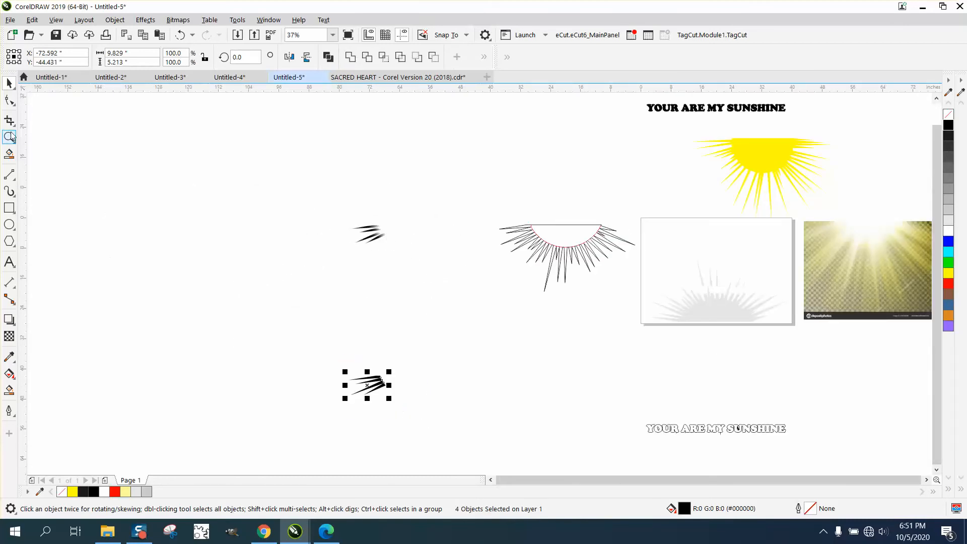
pyautogui.moveTo(352, 367); pyautogui.dragTo(456, 431)
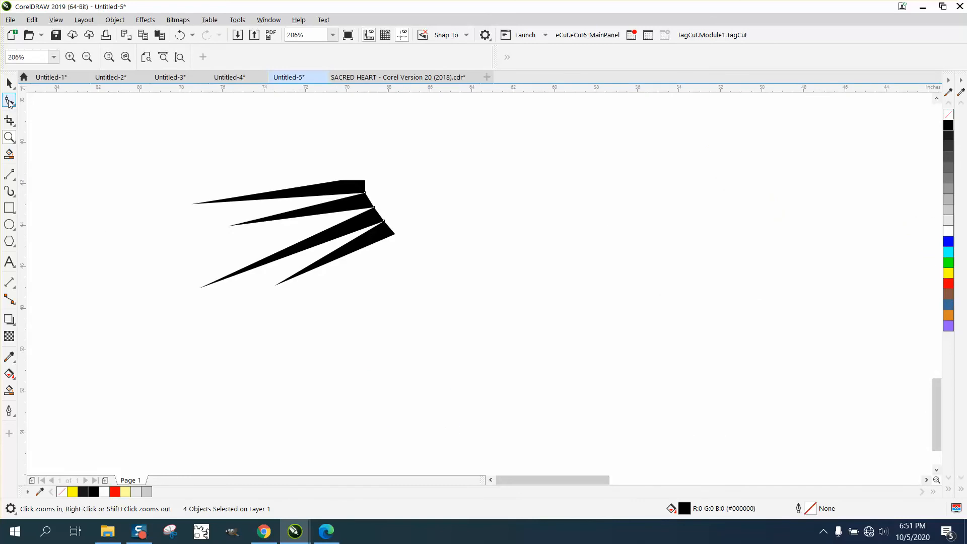
pyautogui.click(9, 83)
pyautogui.moveTo(132, 144); pyautogui.dragTo(473, 329)
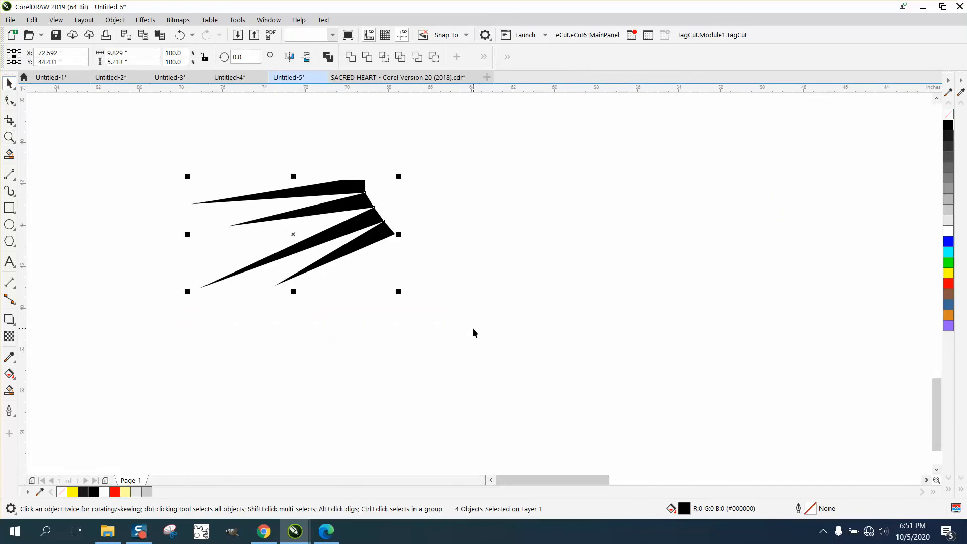
pyautogui.hotkey('ctrl', 'g')
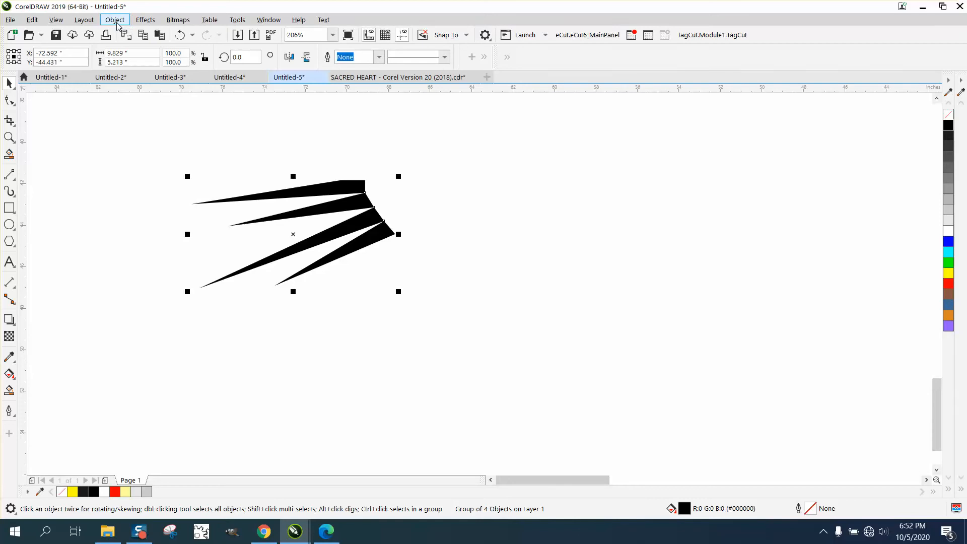
# - Apply a Rectangle-shaped Vignette effect to the grouped rays, with offset 71 and fade 85
pyautogui.click(146, 19)
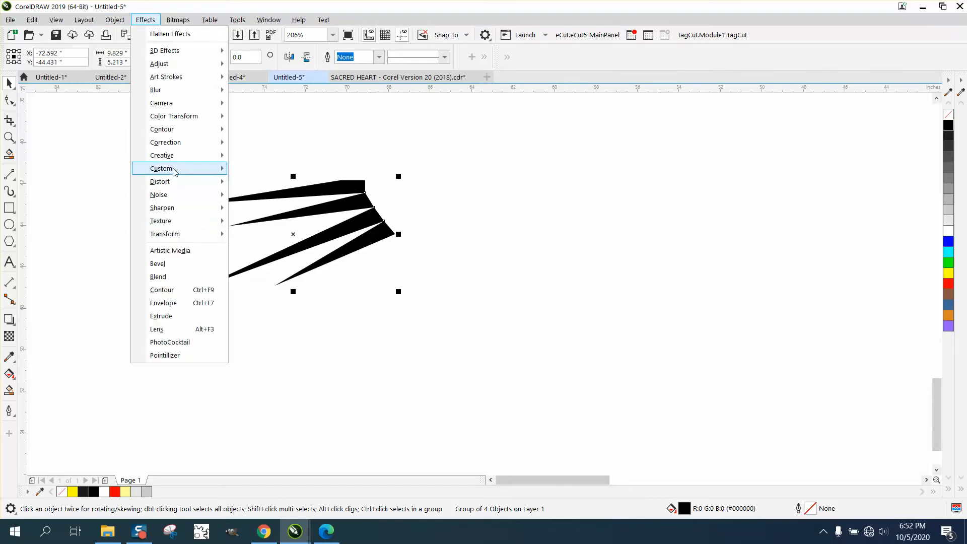
pyautogui.moveTo(176, 156)
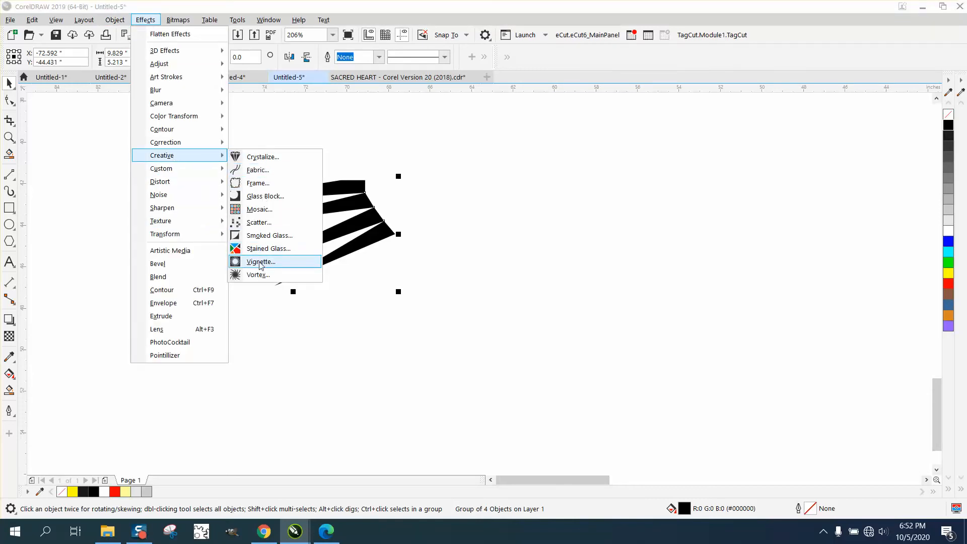
pyautogui.click(261, 261)
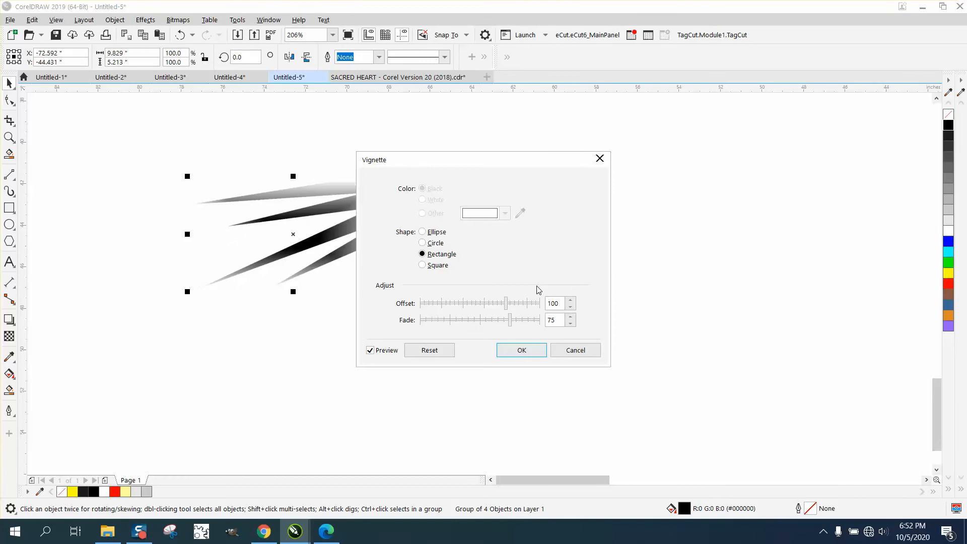
pyautogui.moveTo(528, 167); pyautogui.dragTo(673, 166)
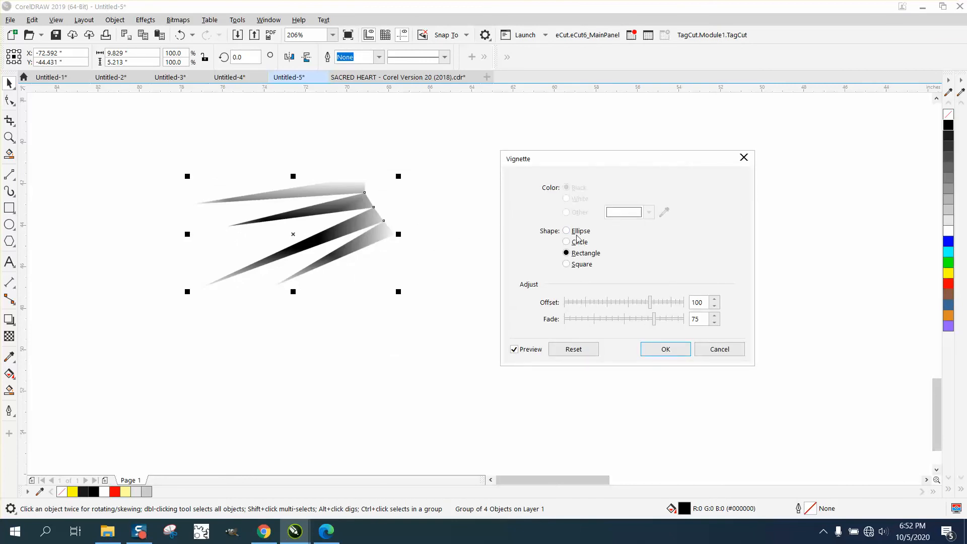
pyautogui.click(651, 321)
pyautogui.click(666, 322)
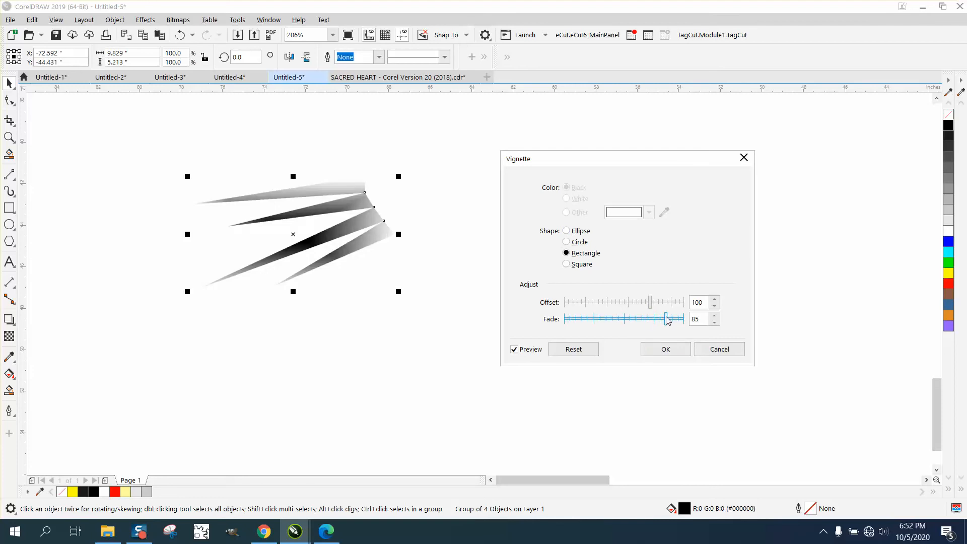
pyautogui.moveTo(650, 302); pyautogui.dragTo(626, 305)
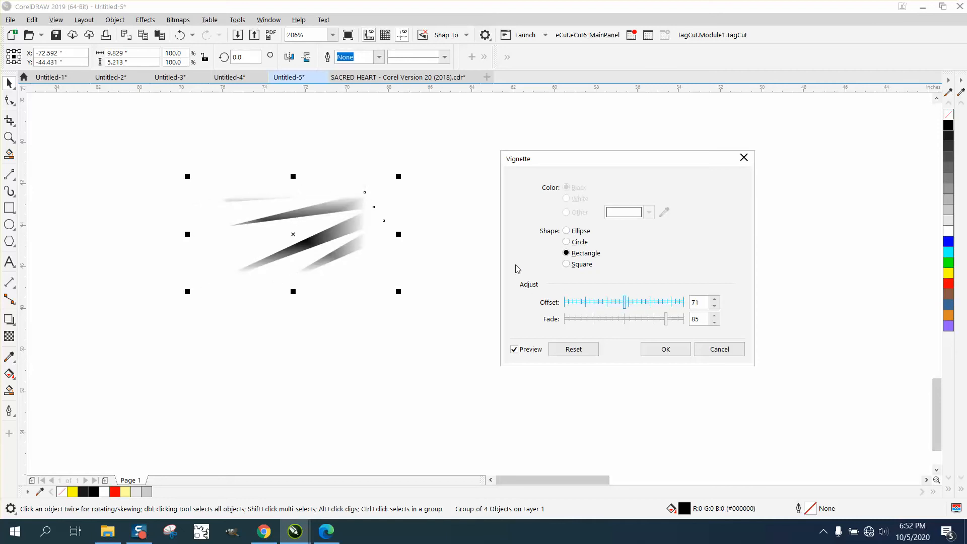
pyautogui.click(673, 349)
# - Fill the faded ray group with yellow
pyautogui.scroll(-5, 433, 207)
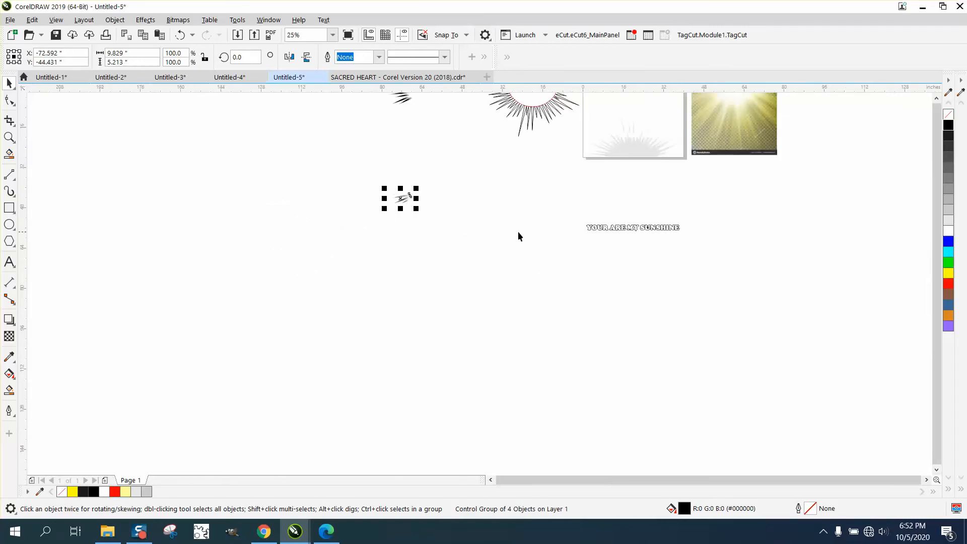
pyautogui.scroll(-1, 517, 231)
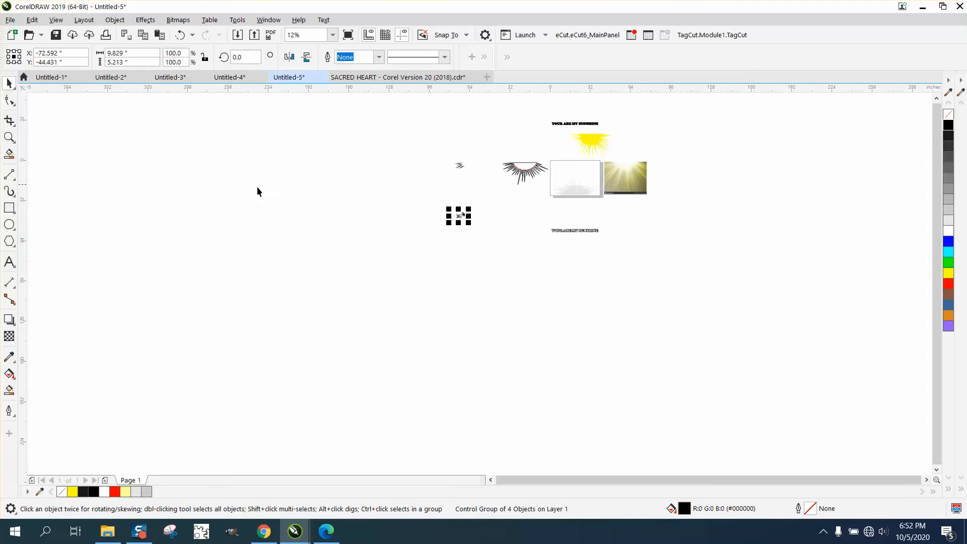
pyautogui.click(9, 137)
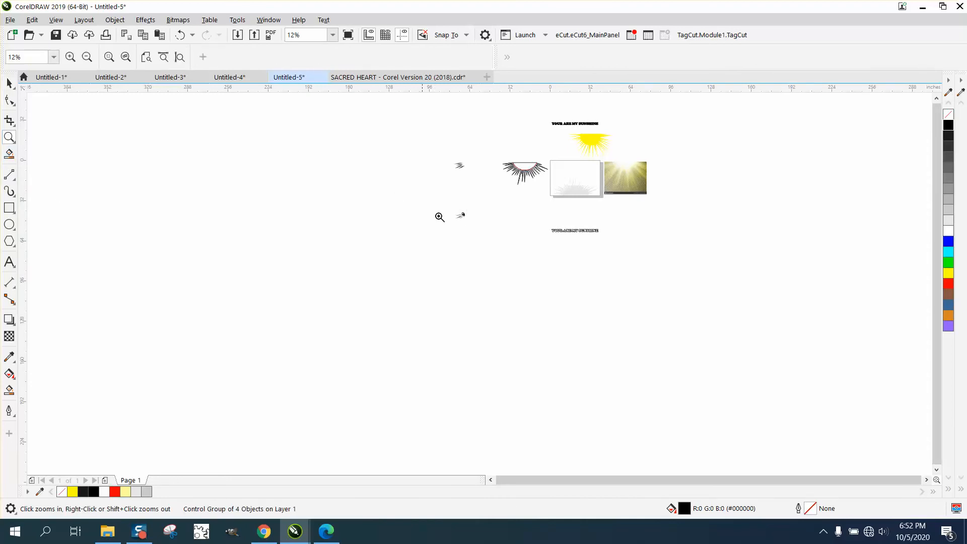
pyautogui.moveTo(421, 199); pyautogui.dragTo(514, 241)
pyautogui.click(9, 83)
pyautogui.moveTo(337, 216); pyautogui.dragTo(524, 286)
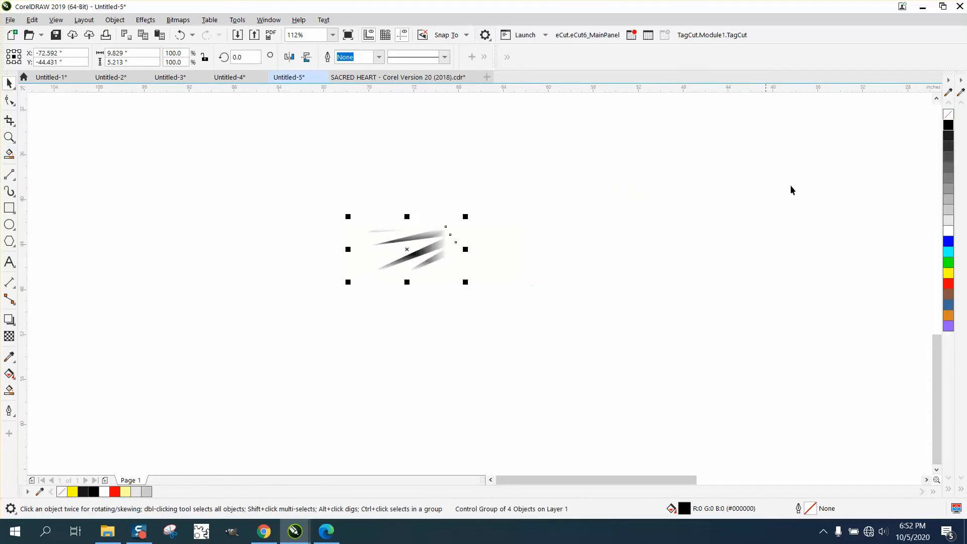
pyautogui.click(948, 275)
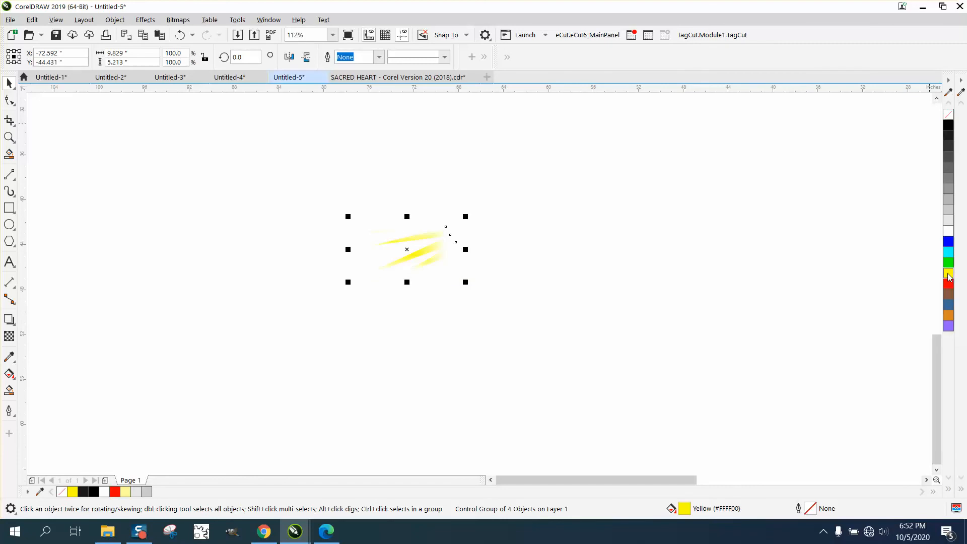
# - Create a black half-disc from the sunburst's enclosed centre with Smart Fill and move it 40 inches straight down
pyautogui.scroll(-2, 326, 203)
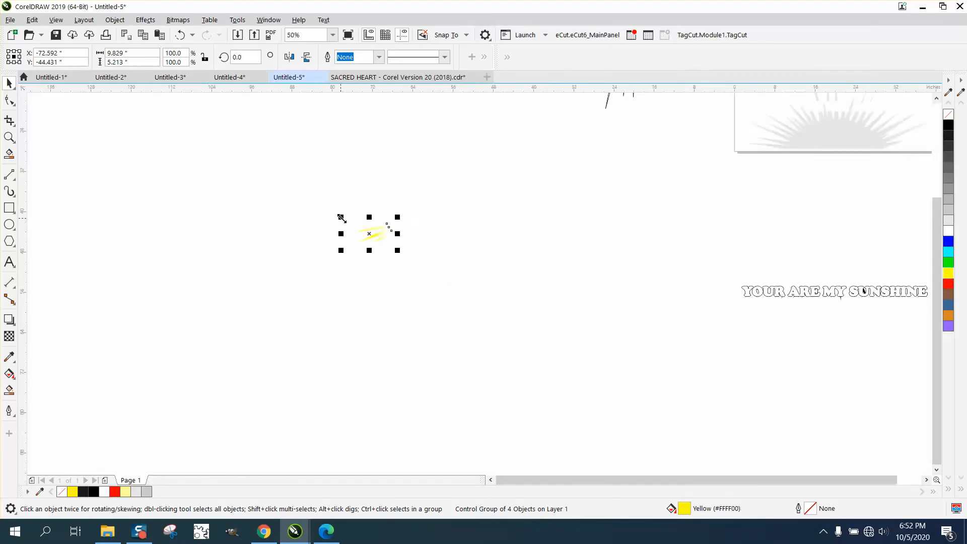
pyautogui.scroll(-2, 595, 186)
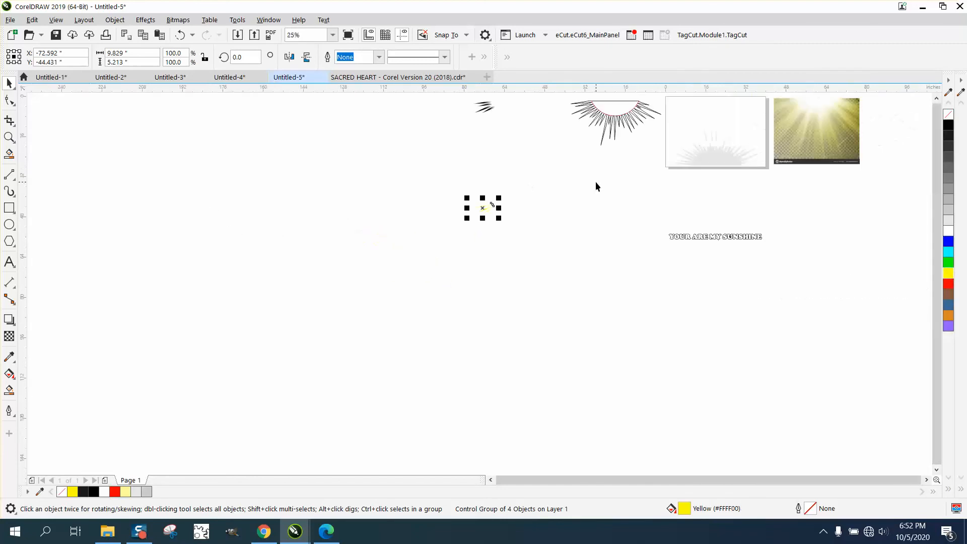
pyautogui.click(9, 389)
pyautogui.click(610, 111)
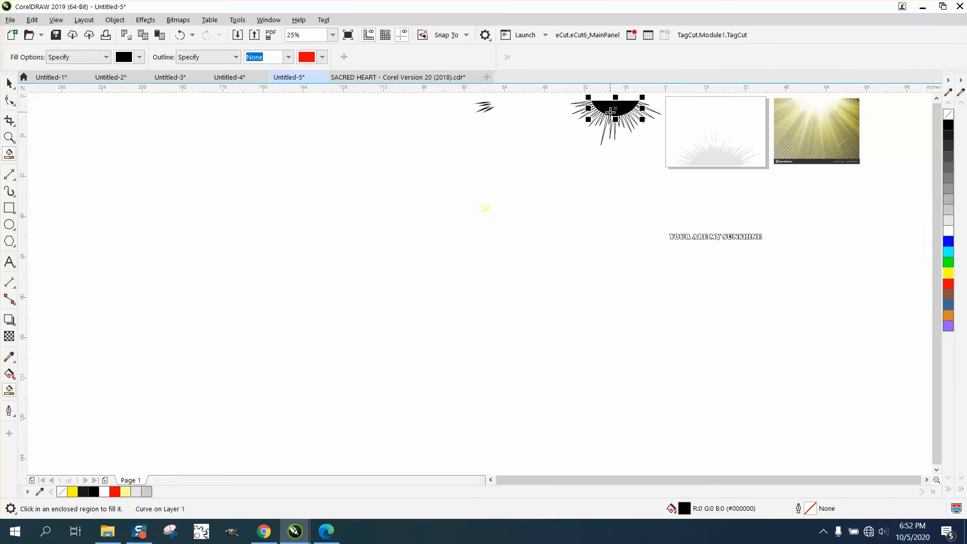
pyautogui.press('Down')
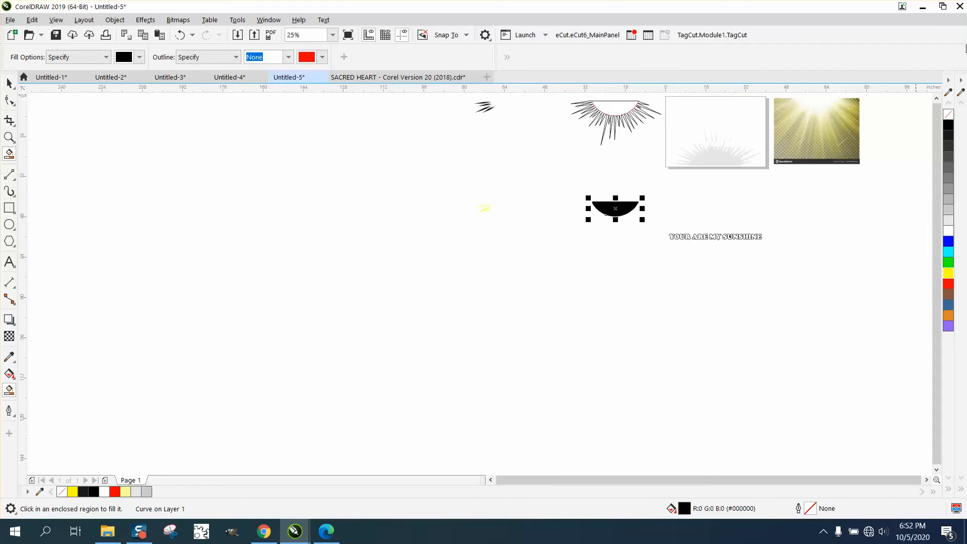
# - Fill the half-disc with yellow and move it 40 inches left, next to the faded ray group
pyautogui.click(948, 115)
pyautogui.click(948, 275)
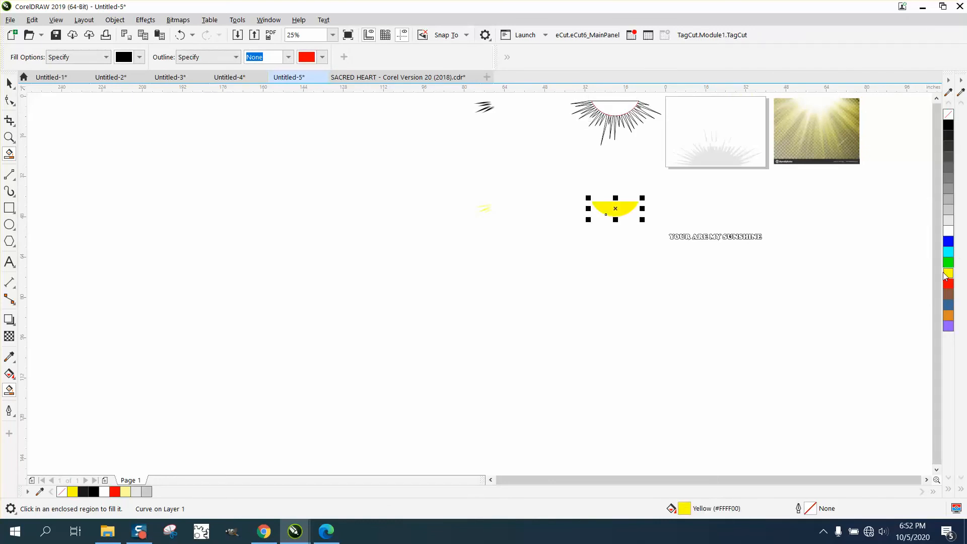
pyautogui.press('Left')
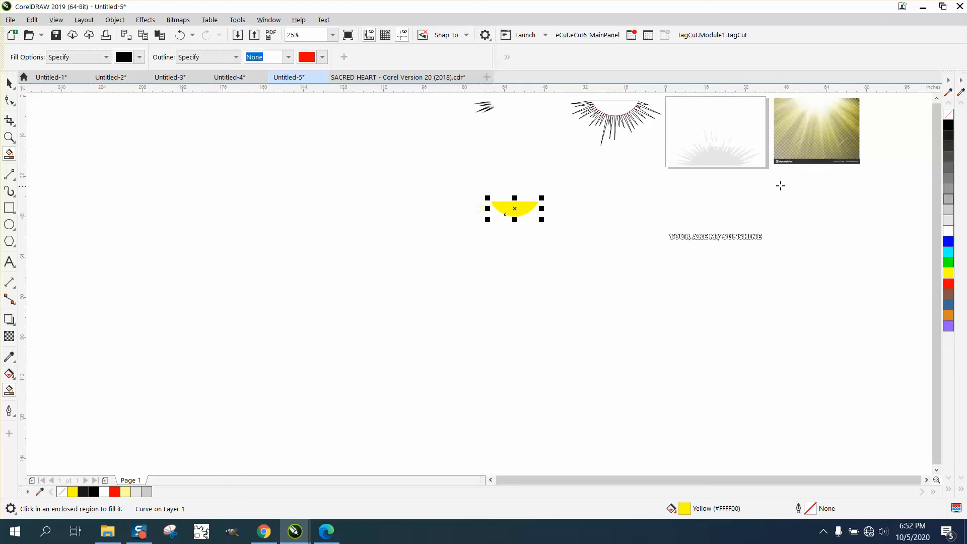
# - Recolour the half-disc and the faded ray group together in black, and clear the selection
pyautogui.click(9, 137)
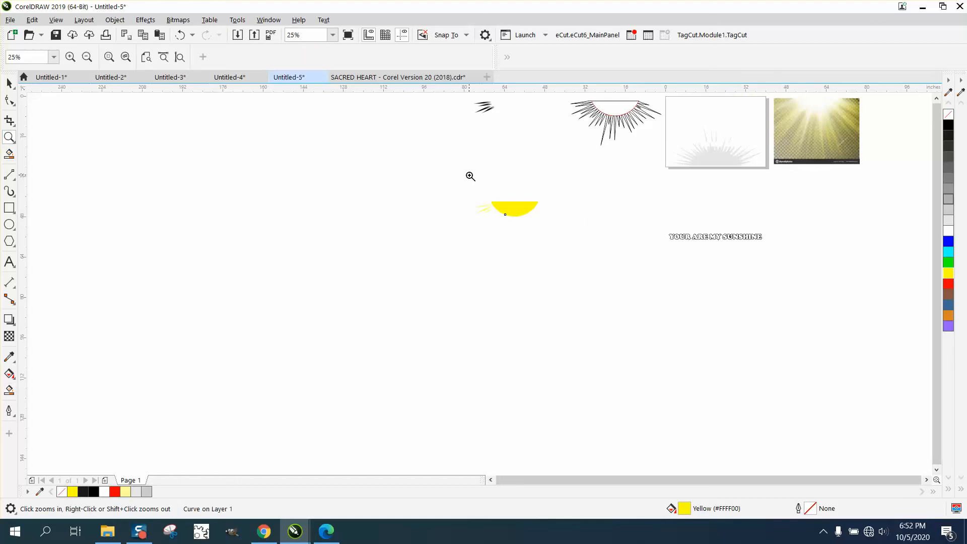
pyautogui.moveTo(468, 174); pyautogui.dragTo(606, 261)
pyautogui.moveTo(170, 170); pyautogui.dragTo(616, 348)
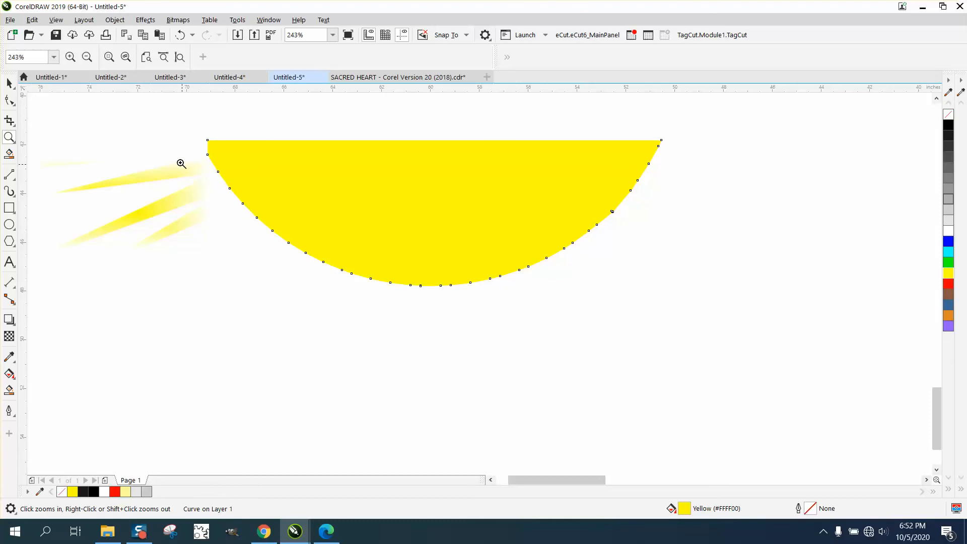
pyautogui.click(9, 82)
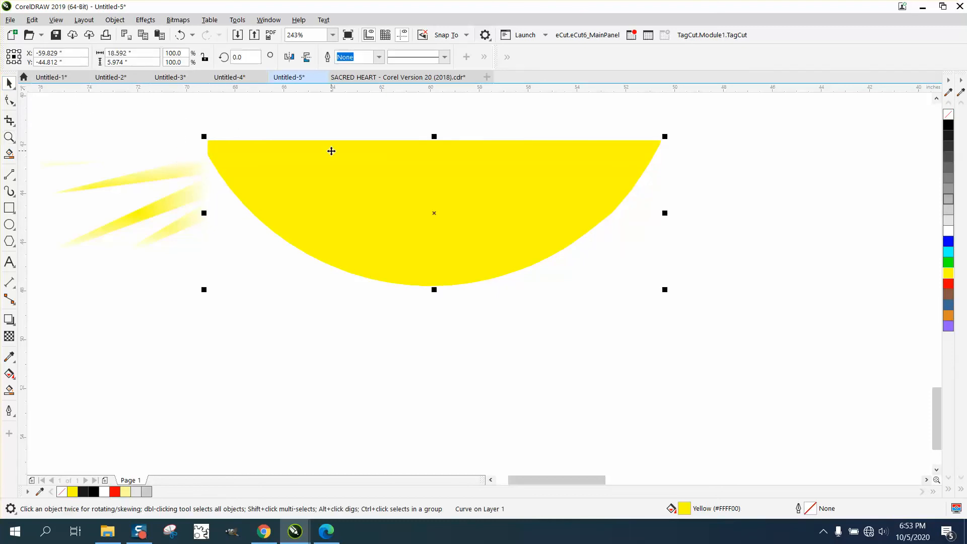
pyautogui.scroll(-2, 140, 160)
pyautogui.moveTo(88, 126); pyautogui.dragTo(572, 291)
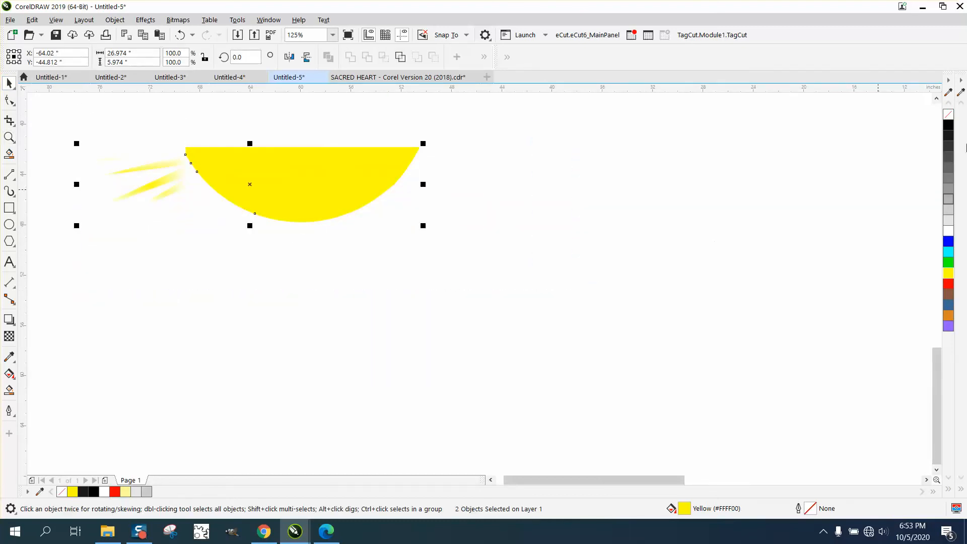
pyautogui.click(948, 125)
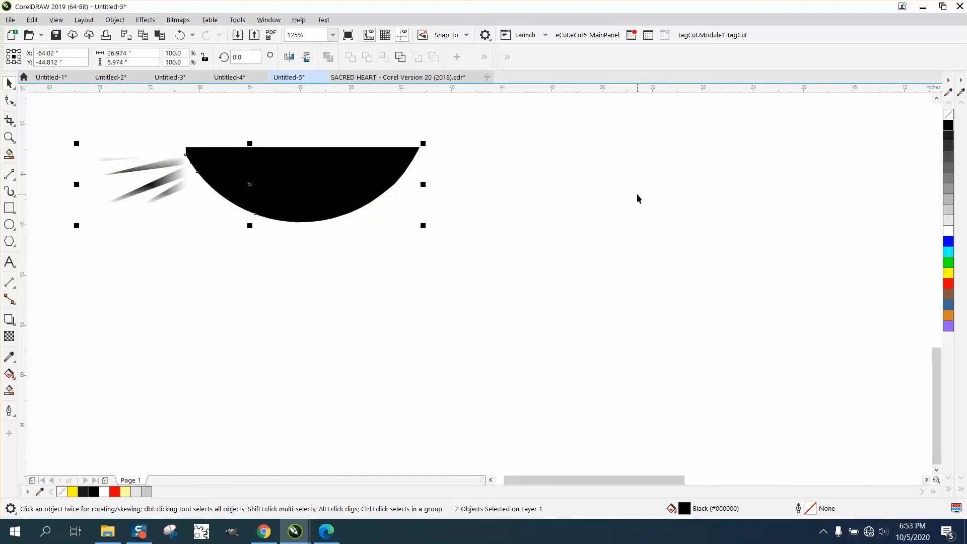
pyautogui.click(371, 227)
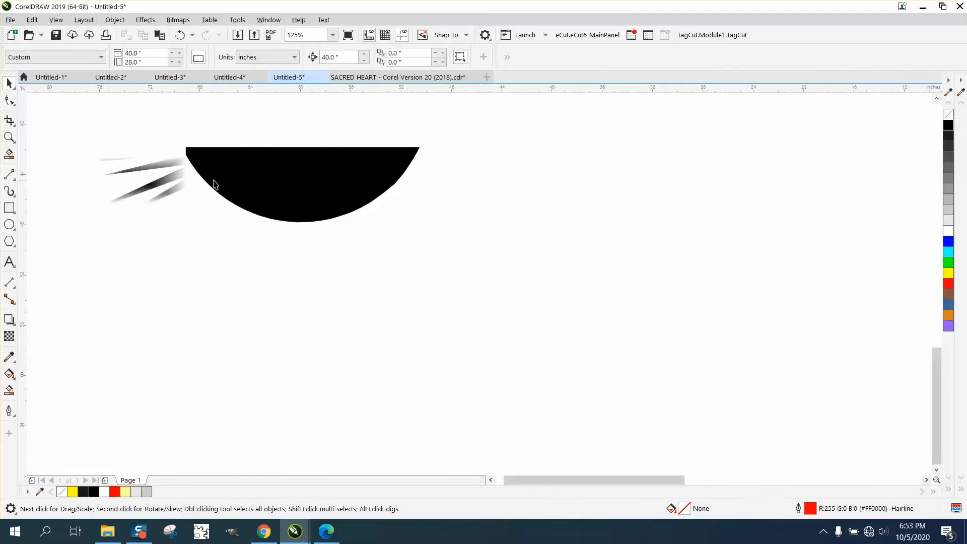
# - Create a black shape from the sunburst's longest ray with Smart Fill and place it against the black half-disc's lower edge
pyautogui.scroll(-6, 274, 205)
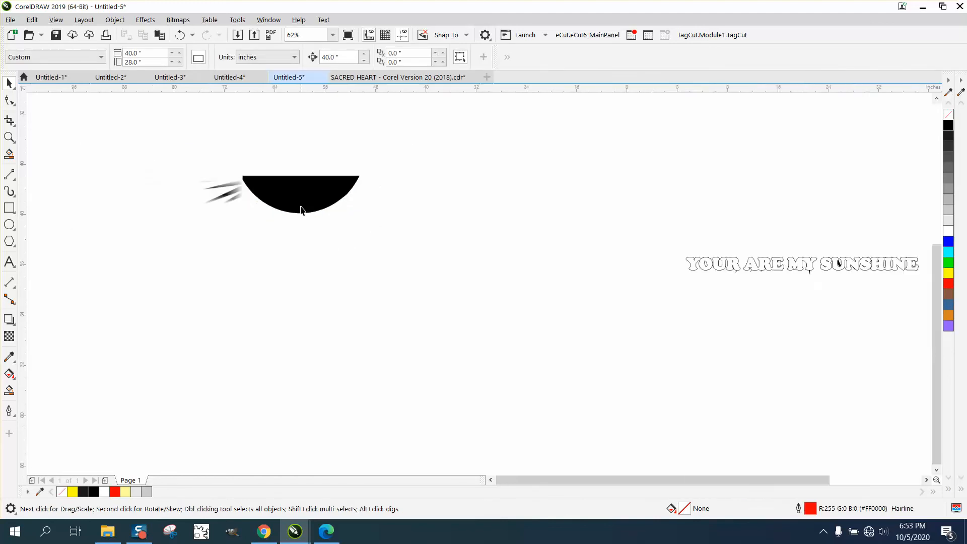
pyautogui.click(9, 137)
pyautogui.moveTo(339, 126); pyautogui.dragTo(419, 185)
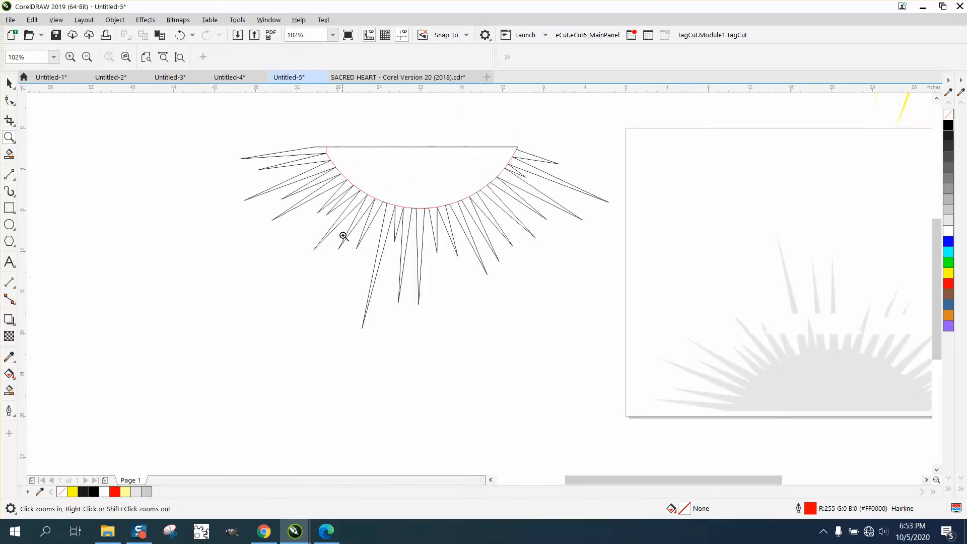
pyautogui.scroll(-4, 343, 236)
pyautogui.moveTo(225, 300); pyautogui.dragTo(319, 338)
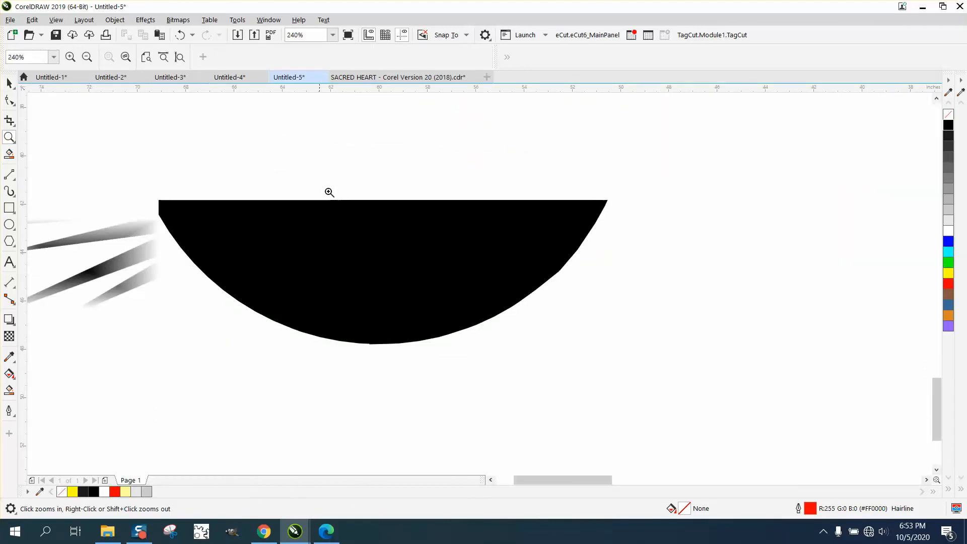
pyautogui.scroll(-4, 325, 181)
pyautogui.click(15, 86)
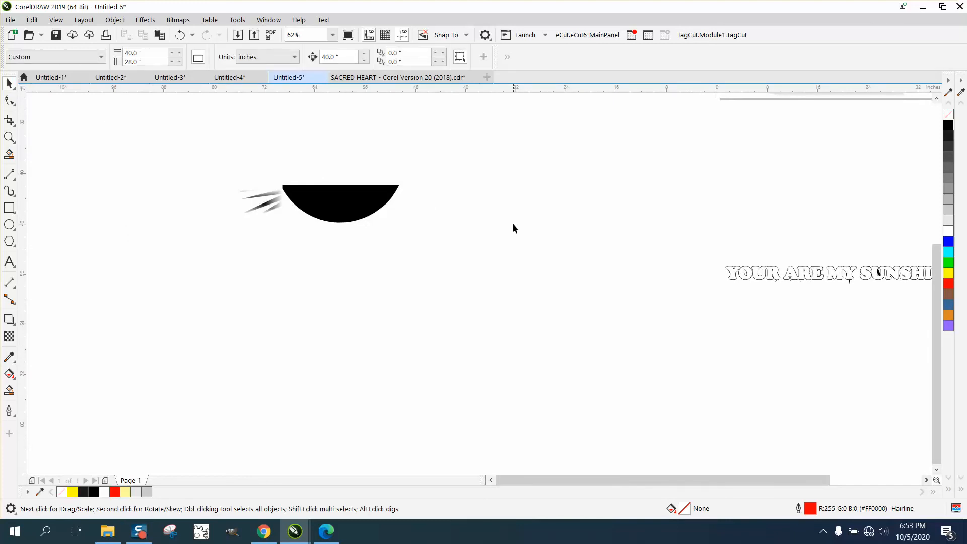
pyautogui.scroll(-2, 512, 222)
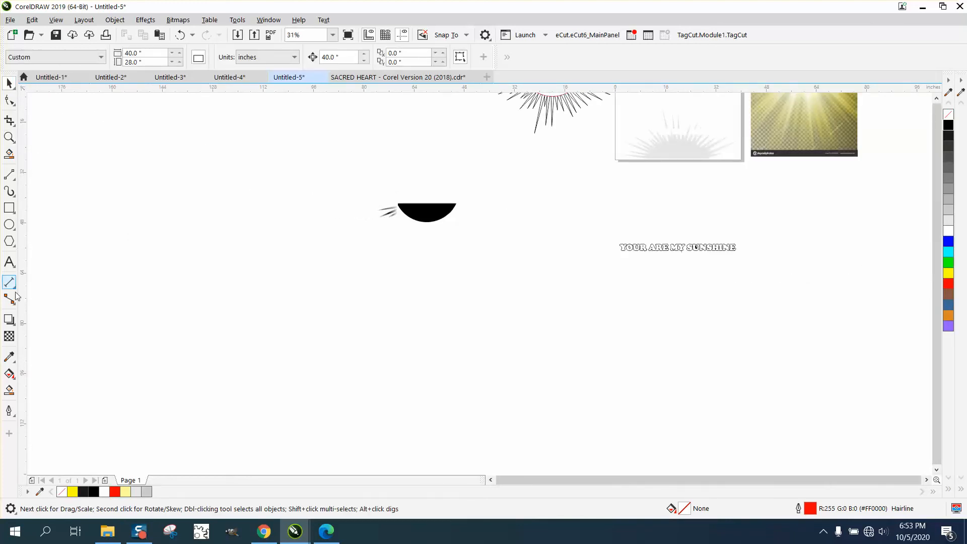
pyautogui.click(10, 389)
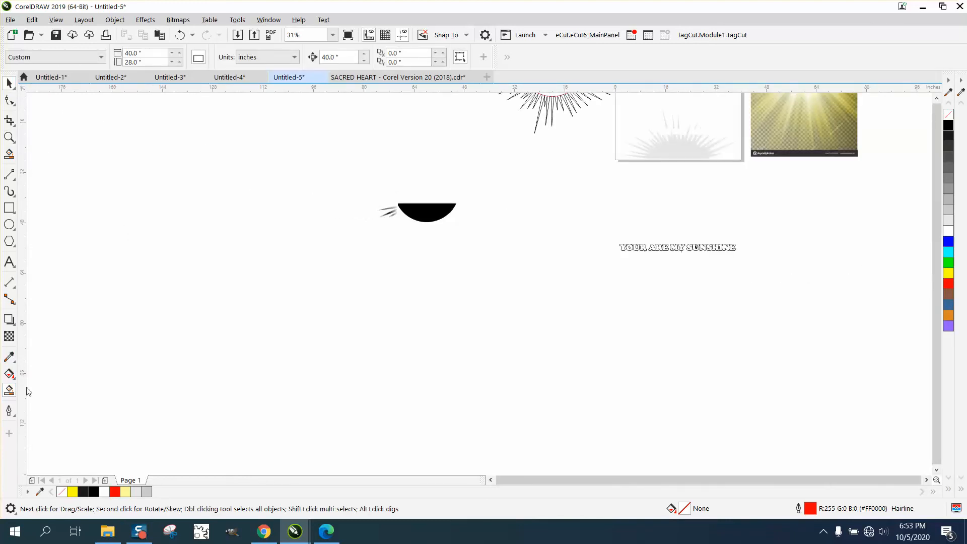
pyautogui.click(541, 100)
pyautogui.moveTo(541, 96); pyautogui.dragTo(416, 219)
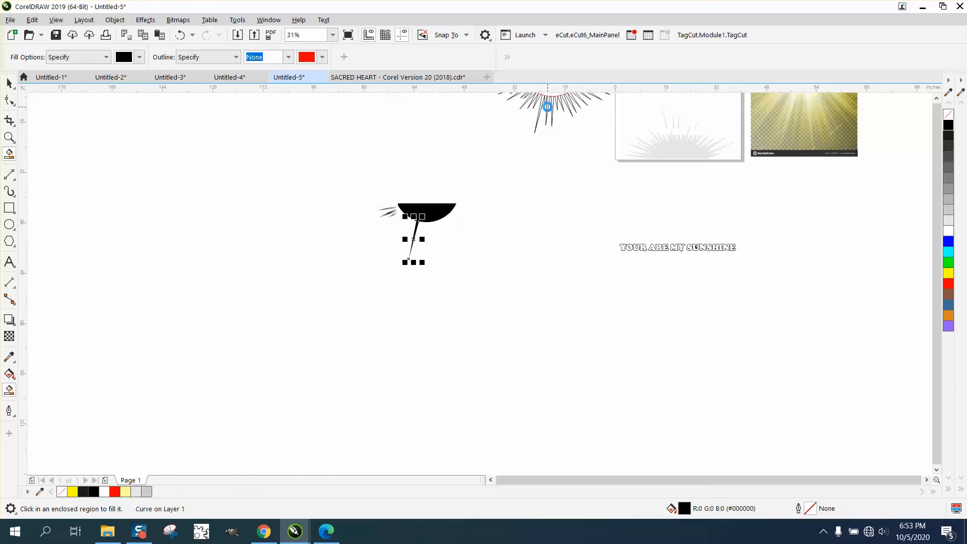
# - Fade the long black ray below the half-disc with a rectangular Vignette effect, using an offset of 109 and a fade of 85
pyautogui.click(9, 137)
pyautogui.moveTo(353, 188); pyautogui.dragTo(665, 365)
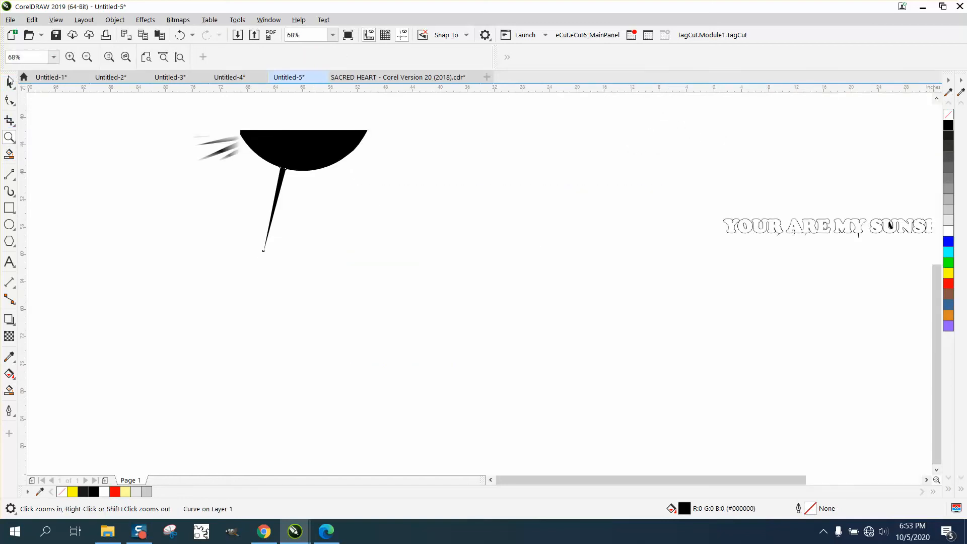
pyautogui.click(9, 83)
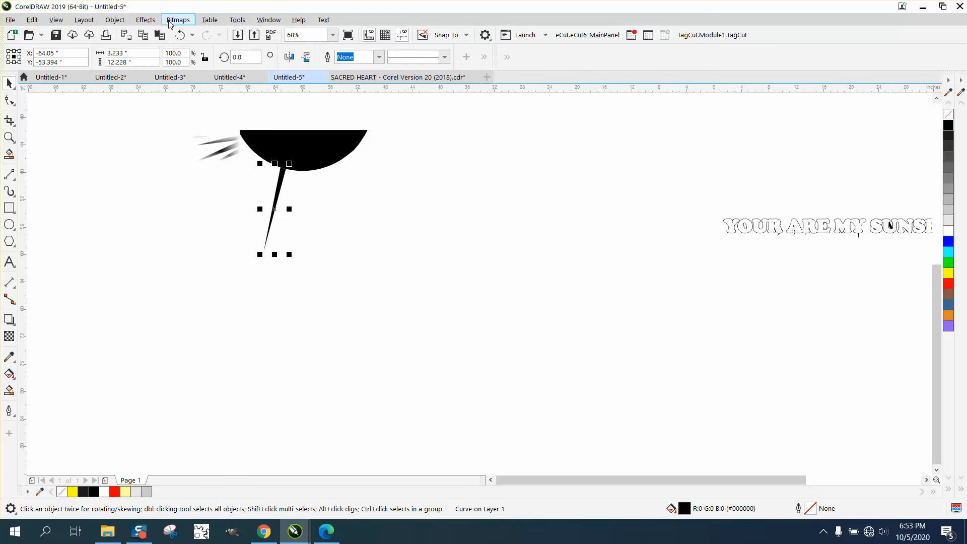
pyautogui.click(145, 19)
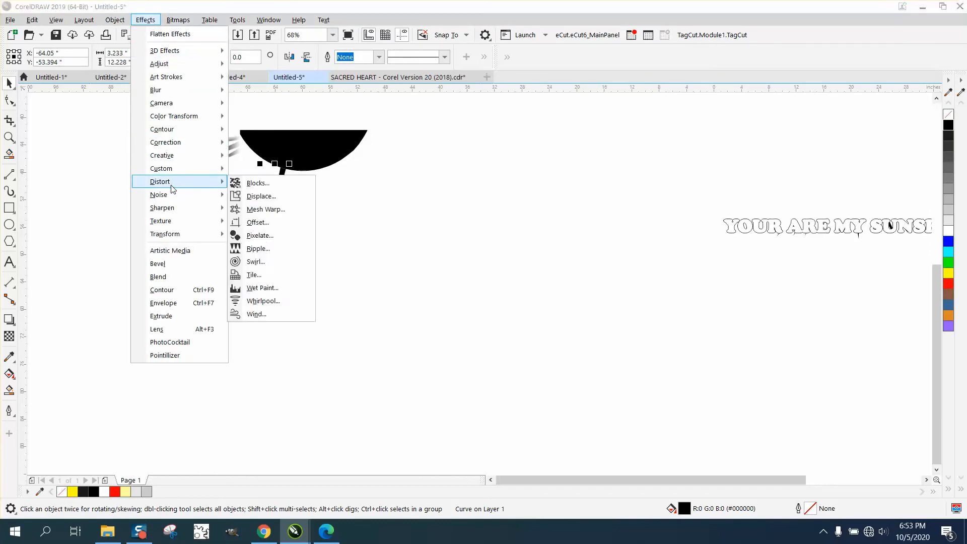
pyautogui.moveTo(189, 156)
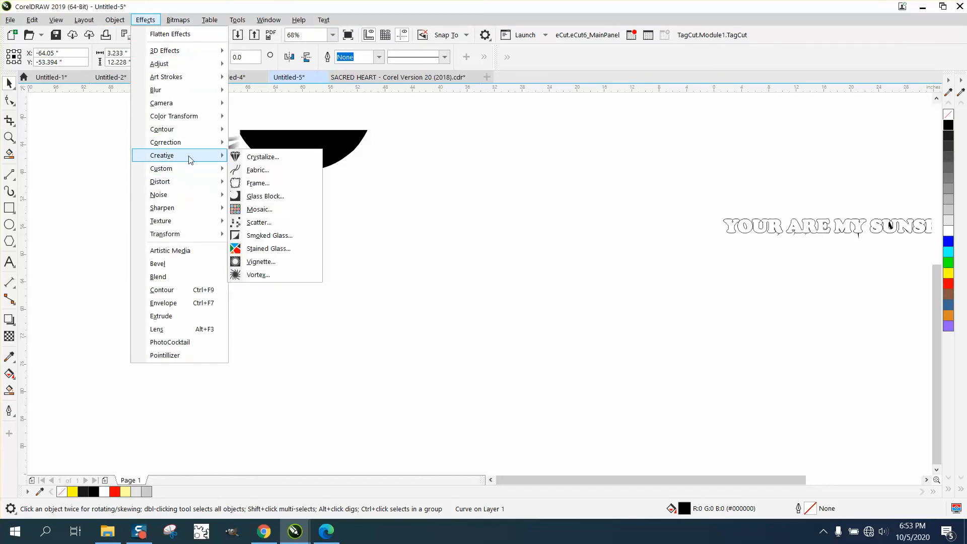
pyautogui.click(267, 261)
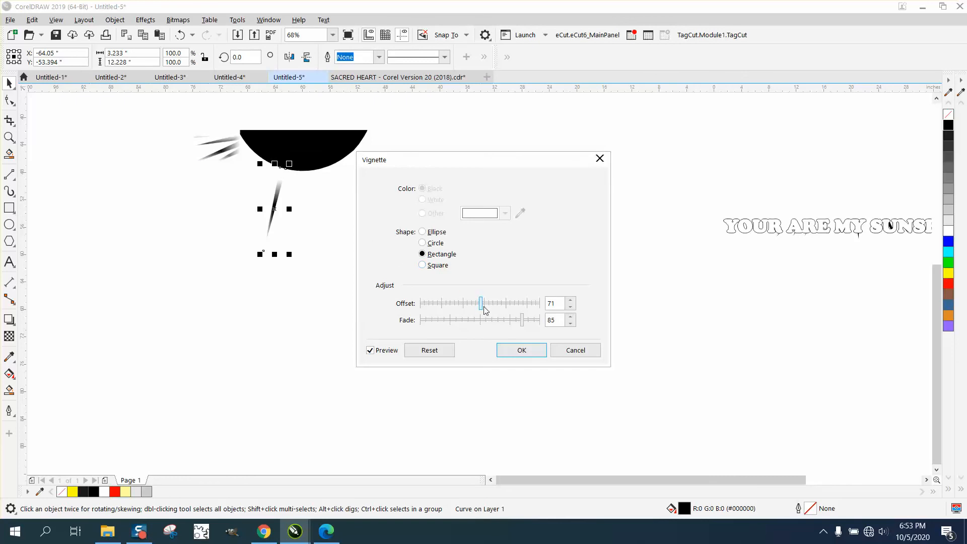
pyautogui.moveTo(481, 305); pyautogui.dragTo(516, 306)
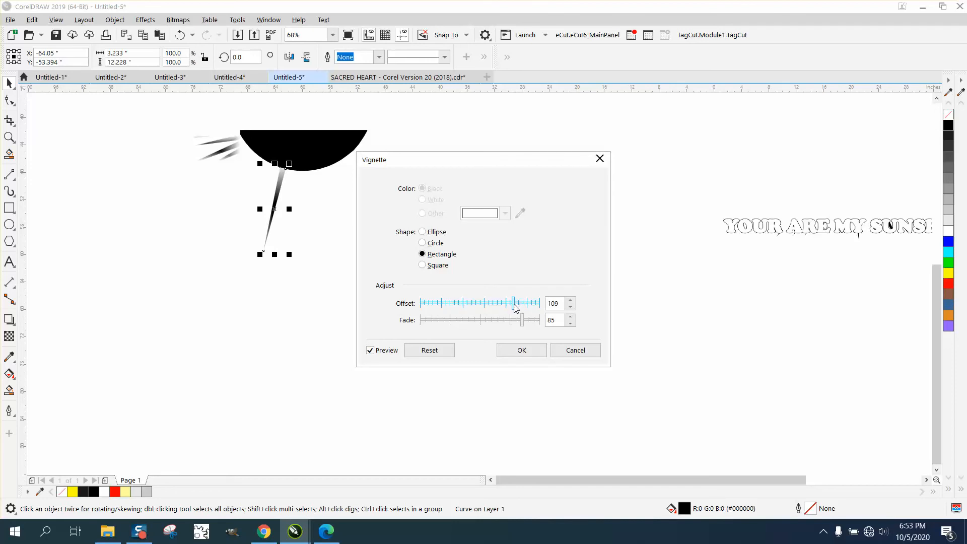
pyautogui.click(518, 351)
# - Create a black shape from the short ray beside the sunburst's longest ray with Smart Fill and move it against the half-disc's lower edge
pyautogui.scroll(-2, 388, 240)
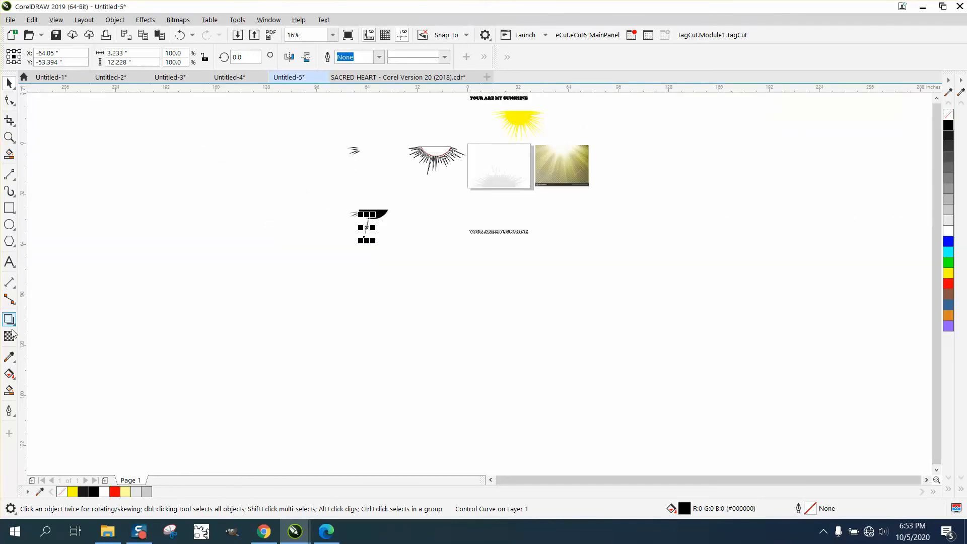
pyautogui.click(9, 389)
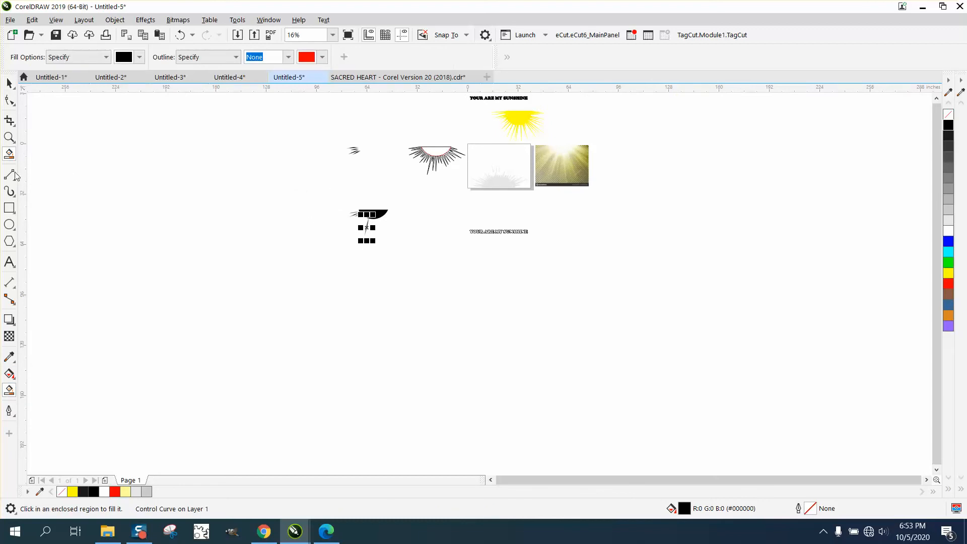
pyautogui.click(9, 136)
pyautogui.moveTo(352, 133); pyautogui.dragTo(503, 210)
pyautogui.click(9, 389)
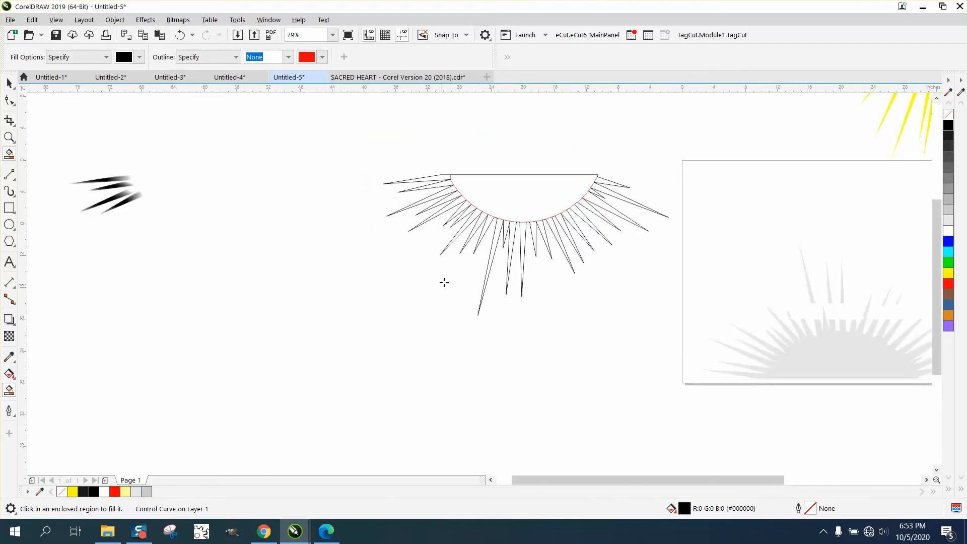
pyautogui.click(505, 227)
pyautogui.scroll(-5, 465, 233)
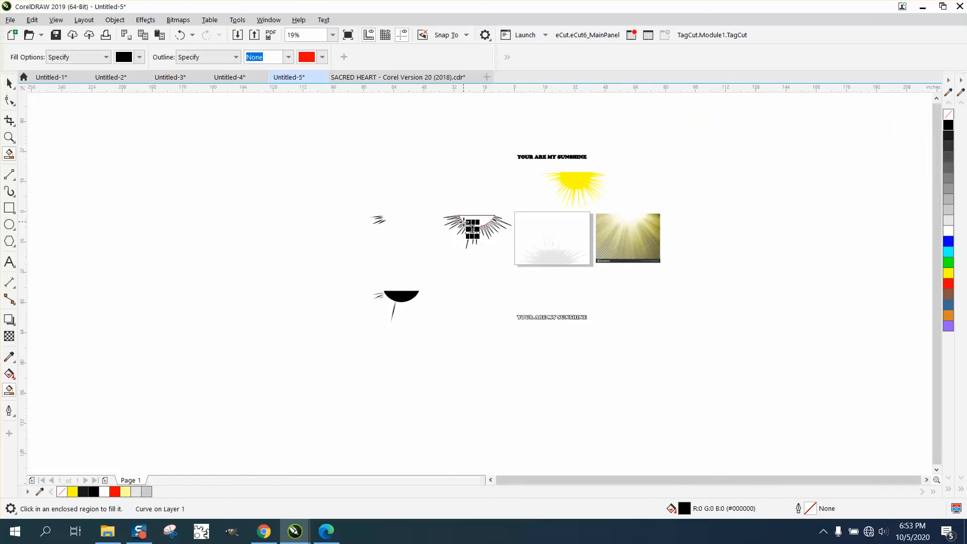
# - Apply a rectangular Vignette with offset 109 and fade 85 to the short black ray under the half-disc
pyautogui.click(10, 136)
pyautogui.moveTo(356, 275); pyautogui.dragTo(488, 322)
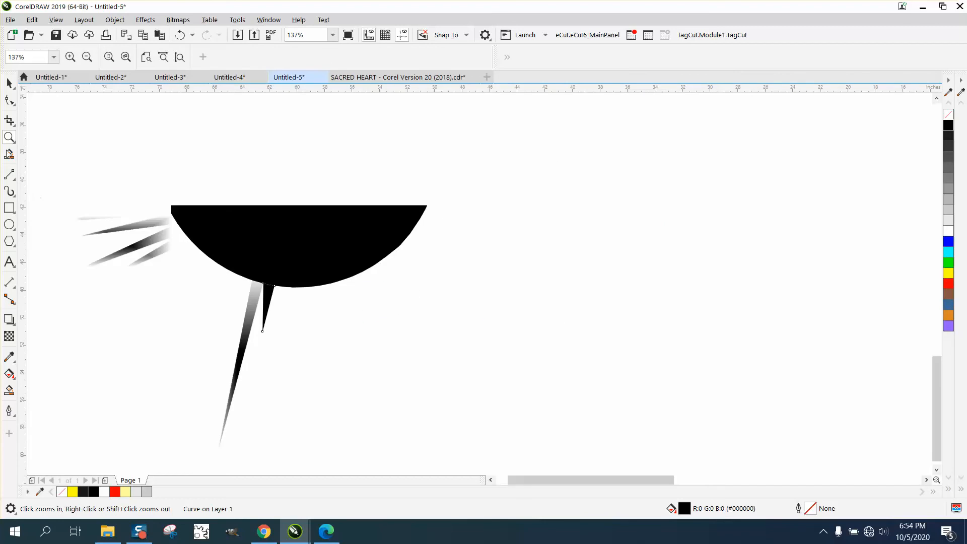
pyautogui.press('space')
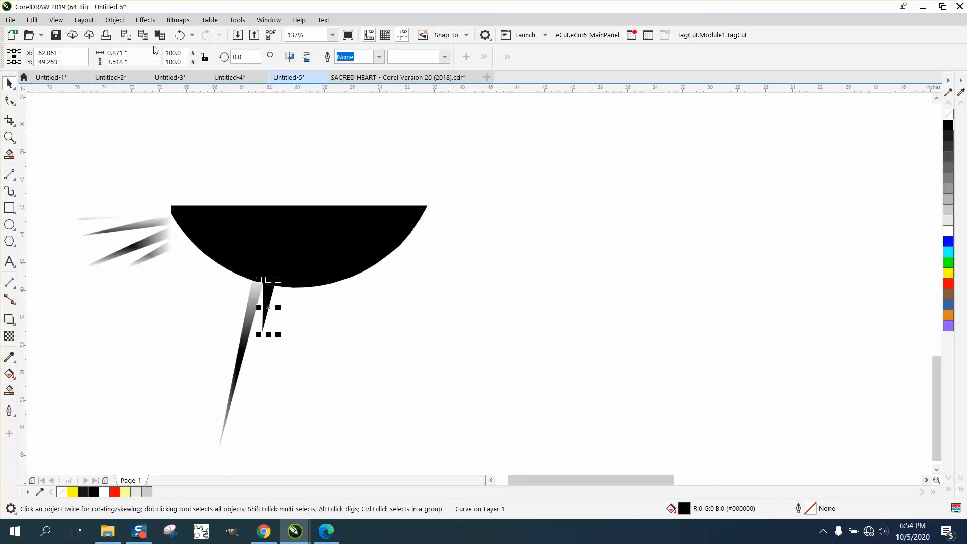
pyautogui.click(145, 19)
pyautogui.moveTo(174, 157)
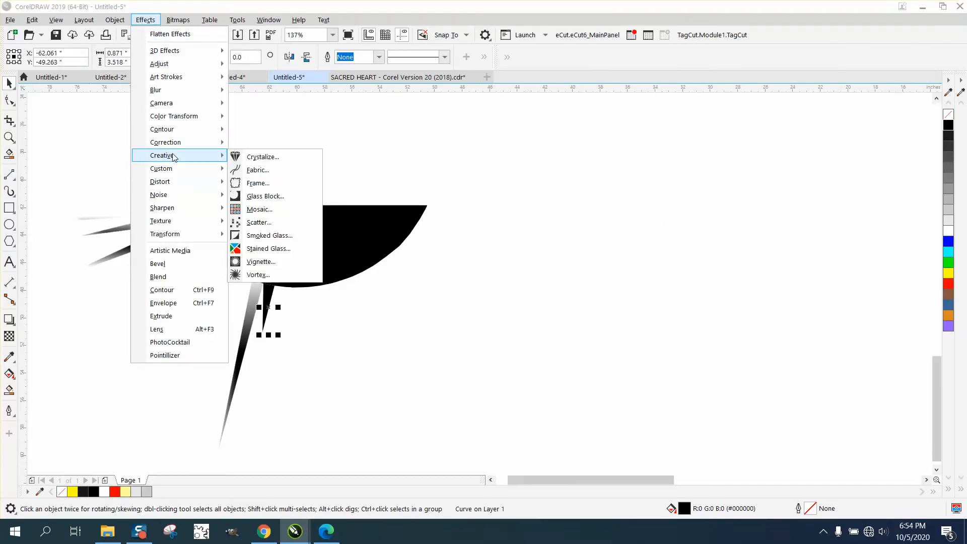
pyautogui.click(261, 261)
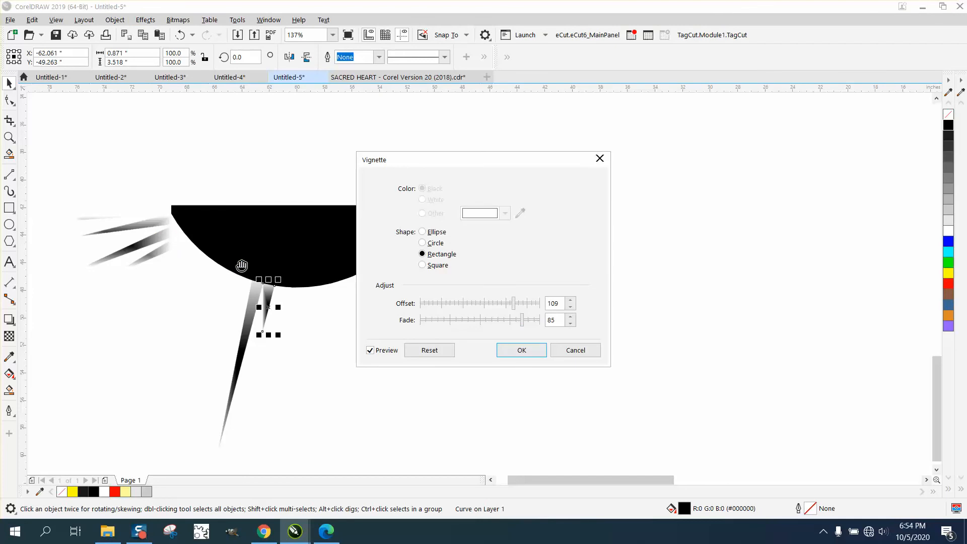
pyautogui.click(520, 350)
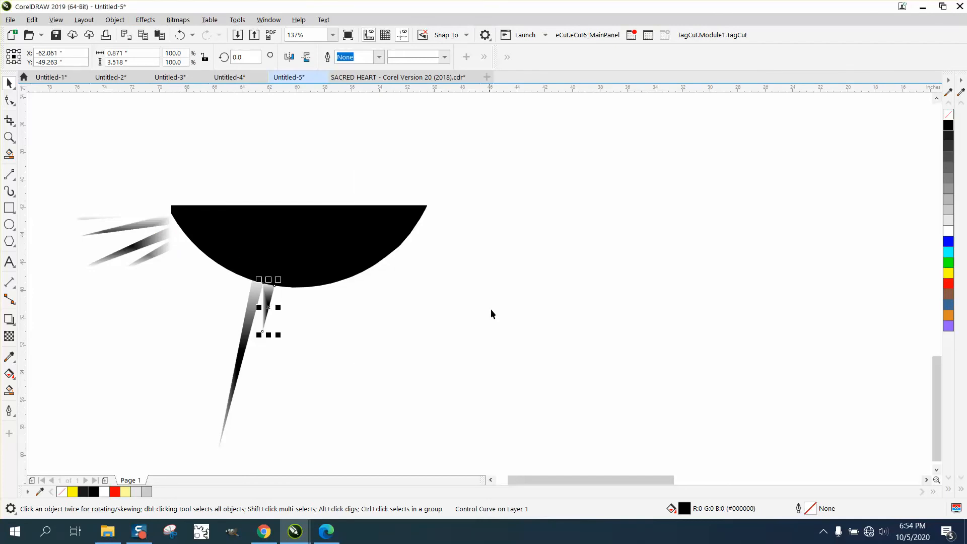
# - Examine the faded ray group and the individually faded rays up close where they meet the black half-disc, and compare their fading
pyautogui.scroll(-2, 268, 231)
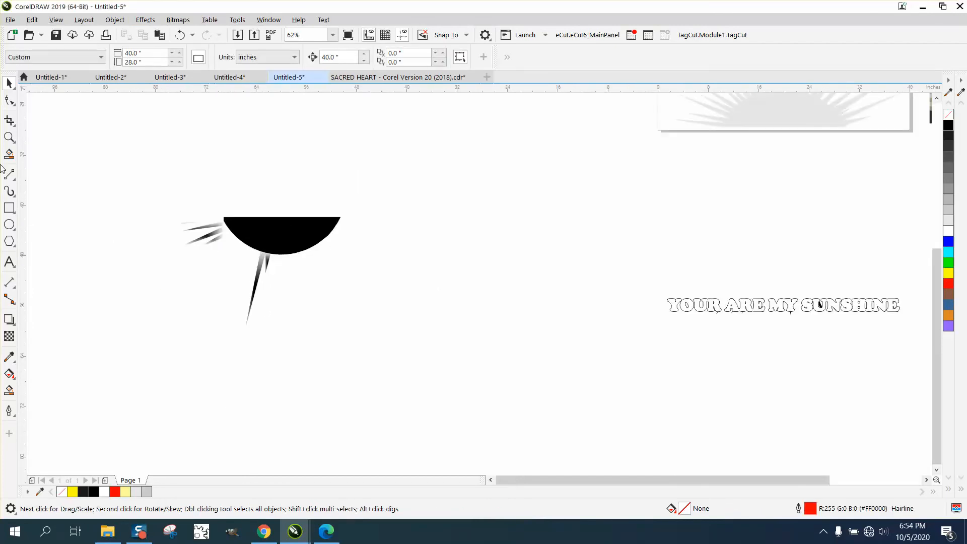
pyautogui.click(9, 138)
pyautogui.moveTo(155, 192); pyautogui.dragTo(509, 378)
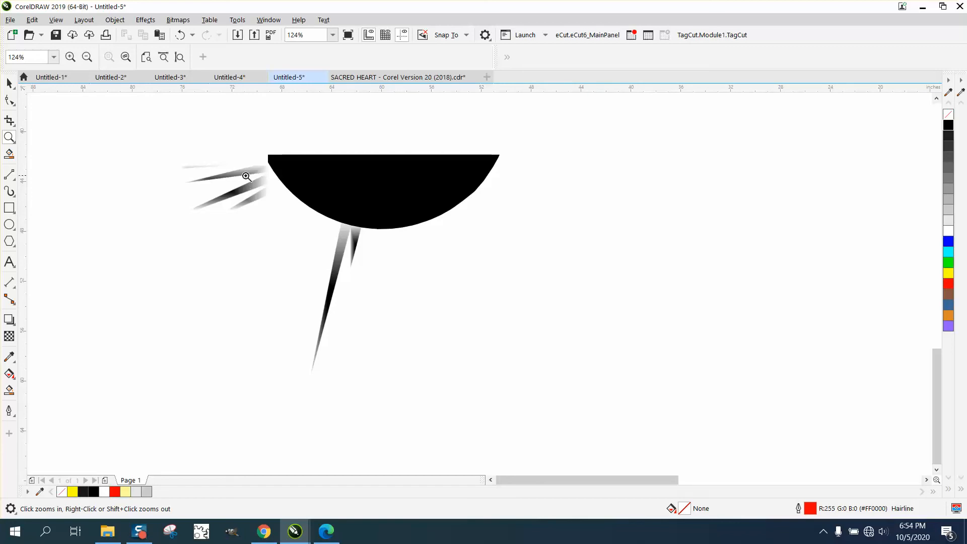
pyautogui.moveTo(202, 180); pyautogui.dragTo(353, 222)
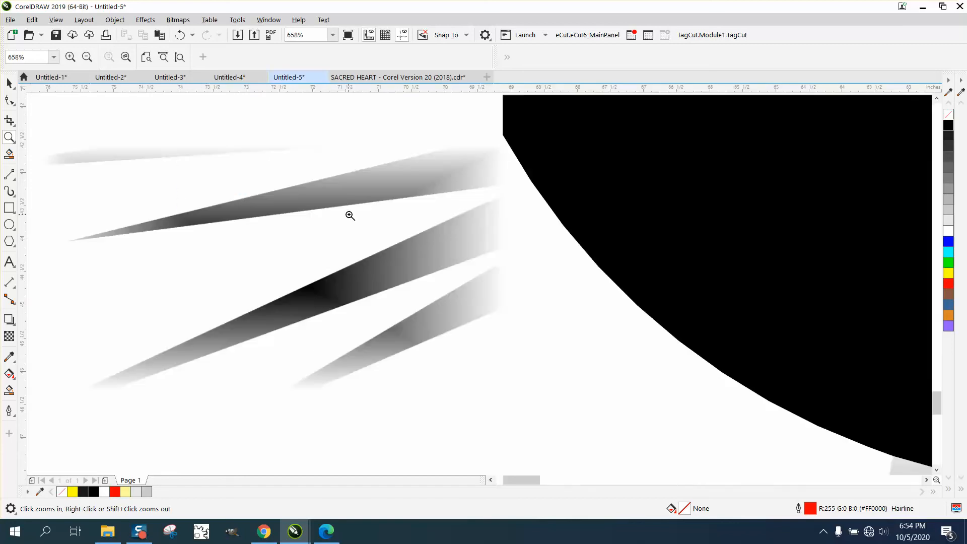
pyautogui.scroll(-2, 348, 215)
pyautogui.moveTo(401, 176); pyautogui.dragTo(480, 243)
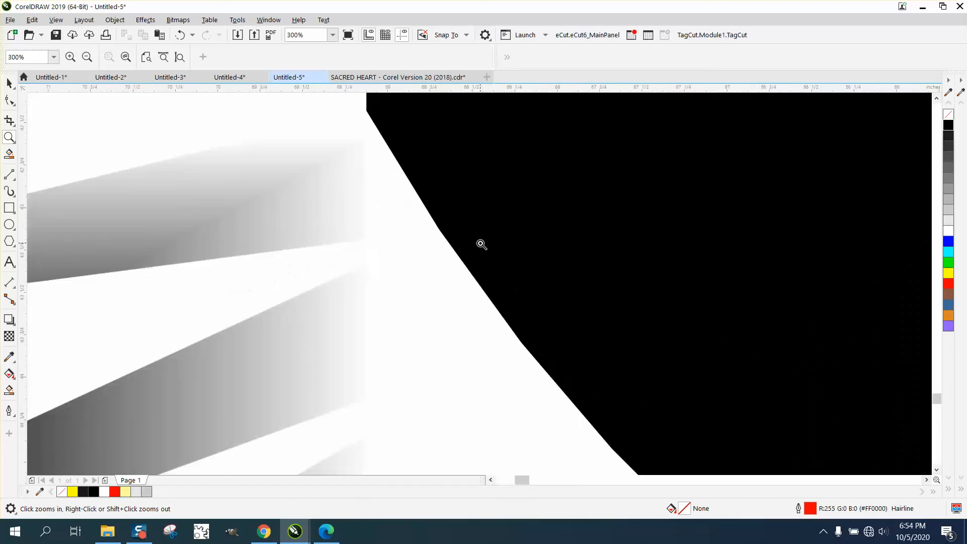
pyautogui.scroll(-6, 377, 249)
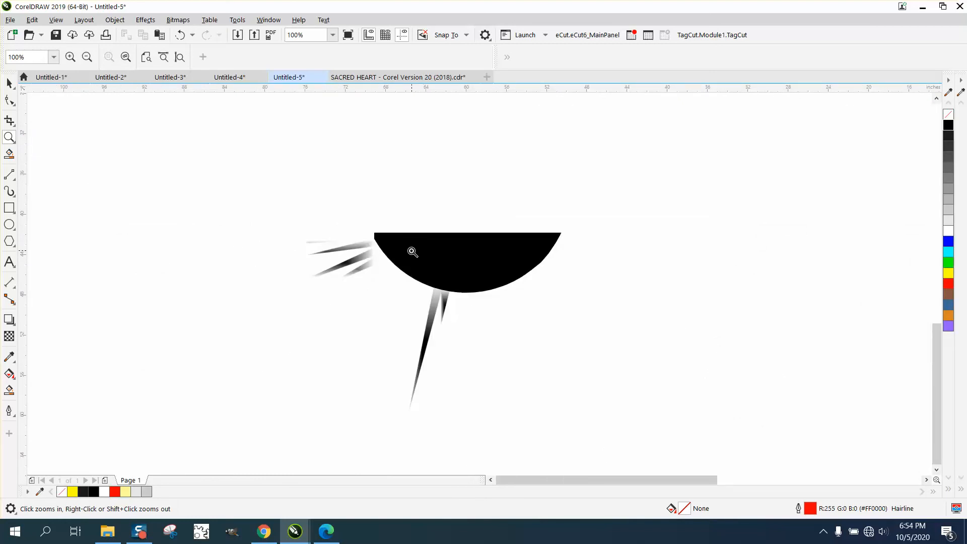
pyautogui.scroll(-1, 409, 252)
pyautogui.moveTo(346, 226); pyautogui.dragTo(519, 311)
pyautogui.scroll(-3, 395, 303)
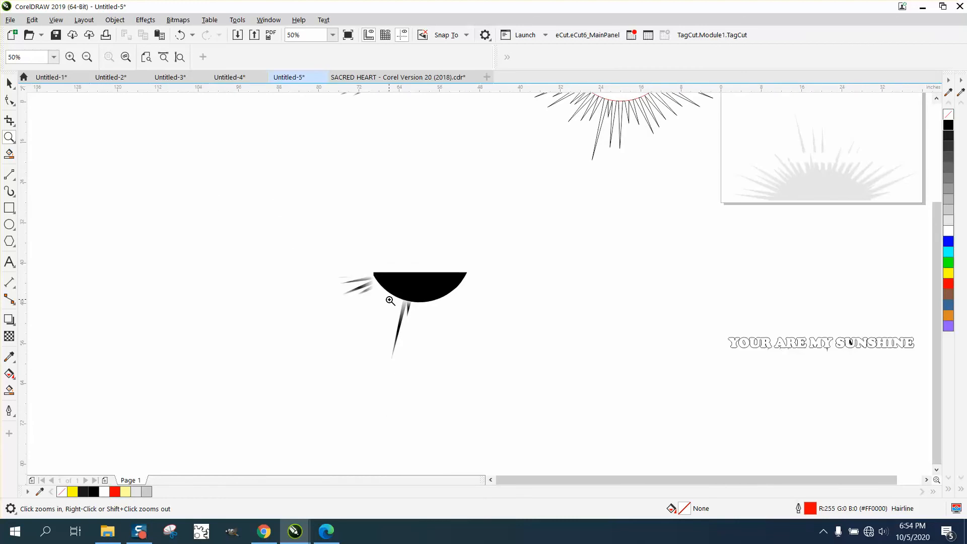
pyautogui.scroll(-1, 390, 300)
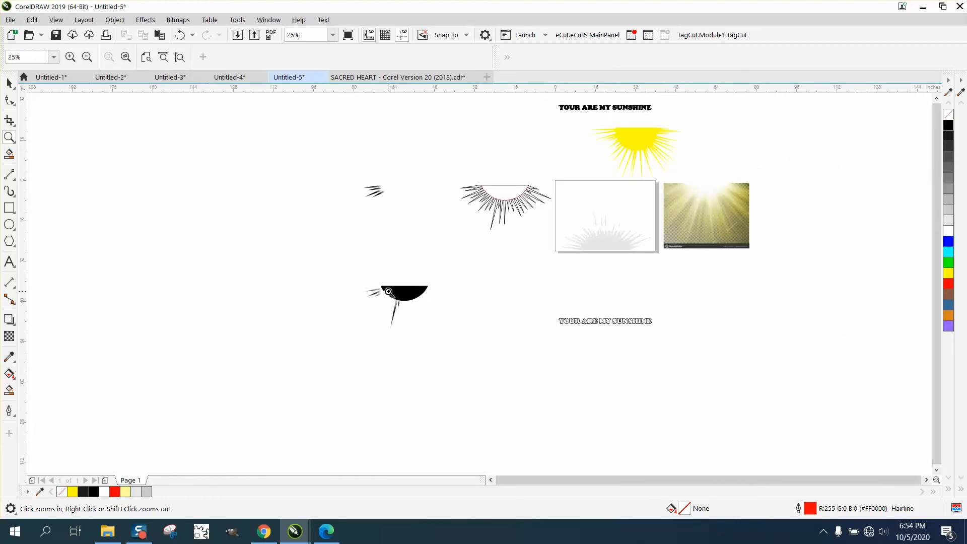